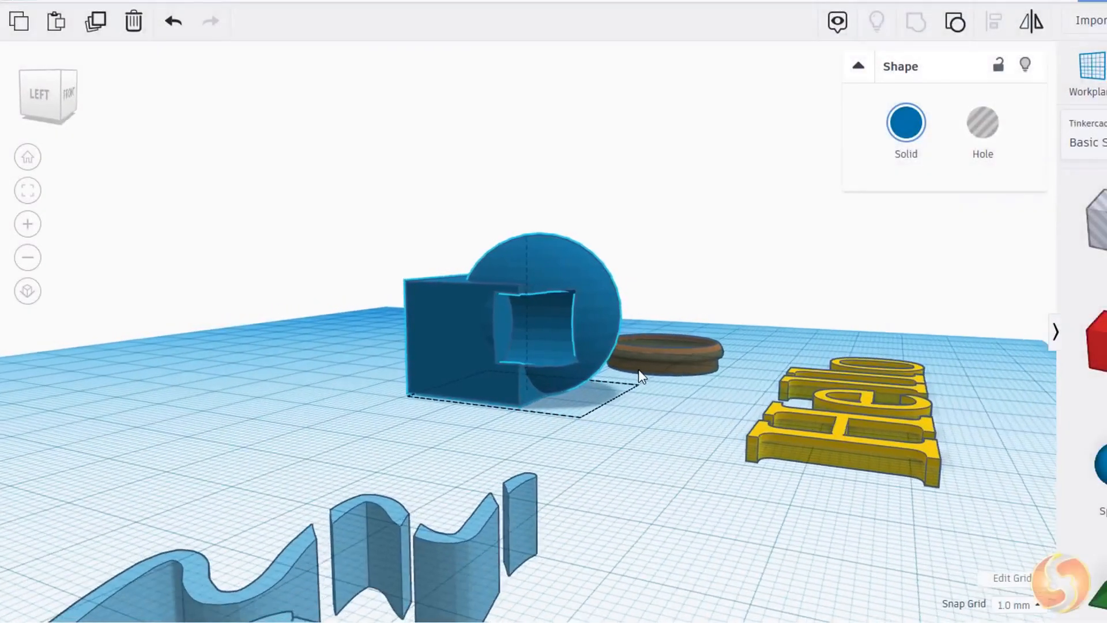
right_click_drag(638, 370, 587, 386)
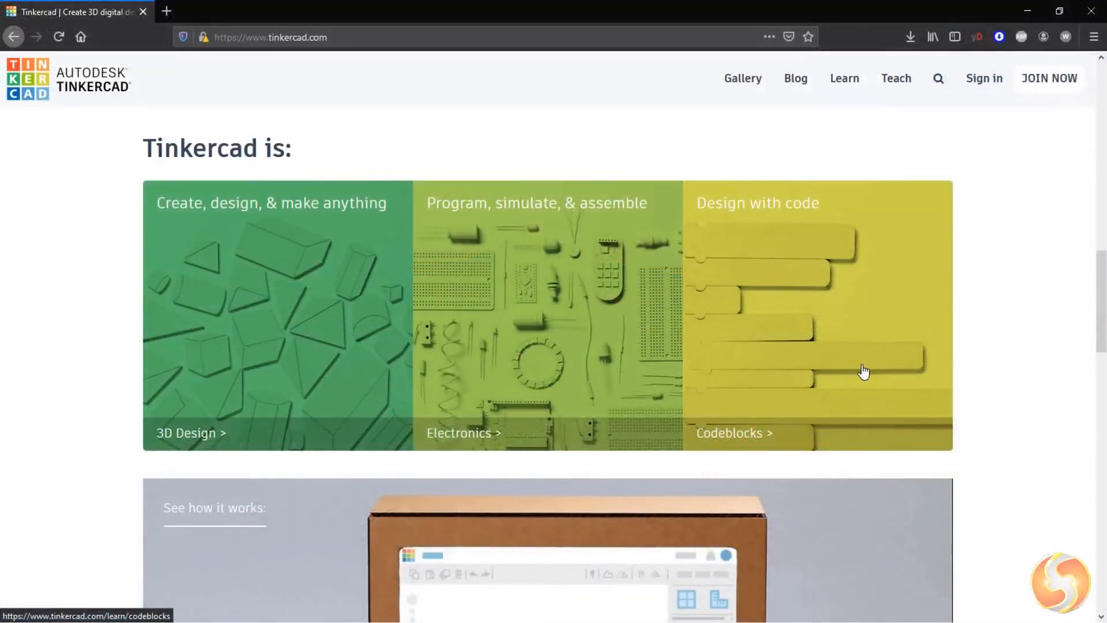
Step: Browse the Tinkercad home page
scroll(808, 366, "down", 5)
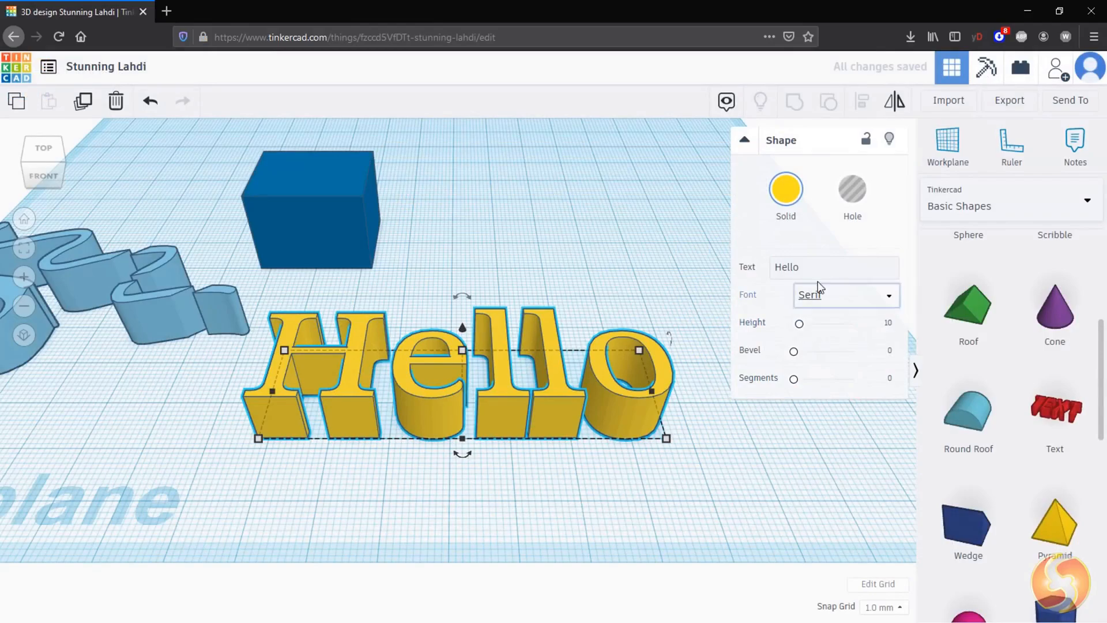
left_click_drag(799, 324, 797, 333)
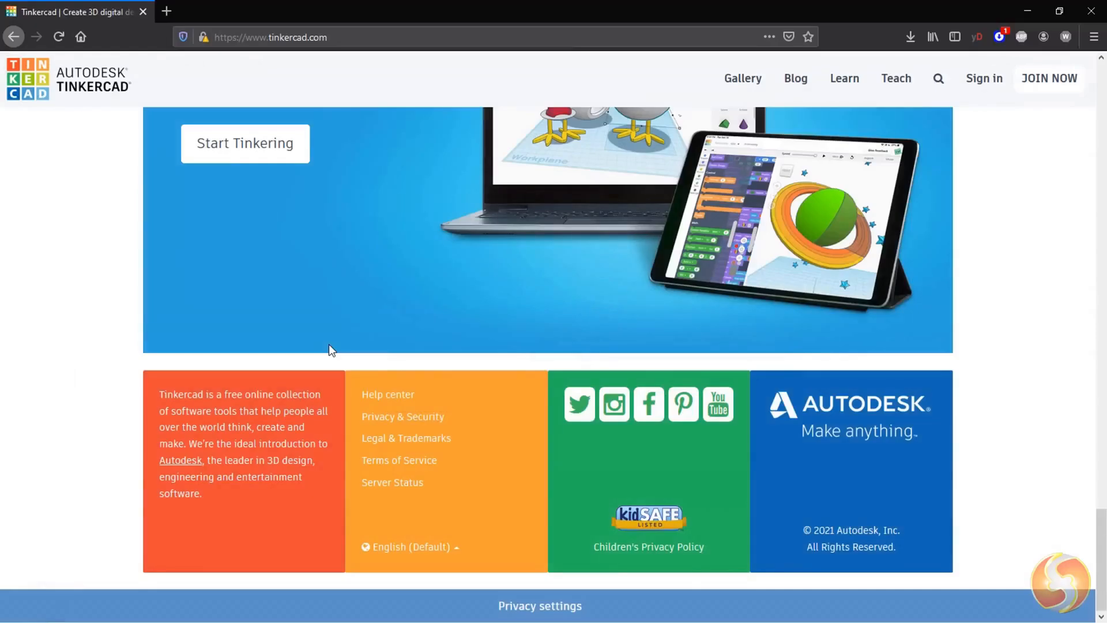
scroll(857, 461, "up", 20)
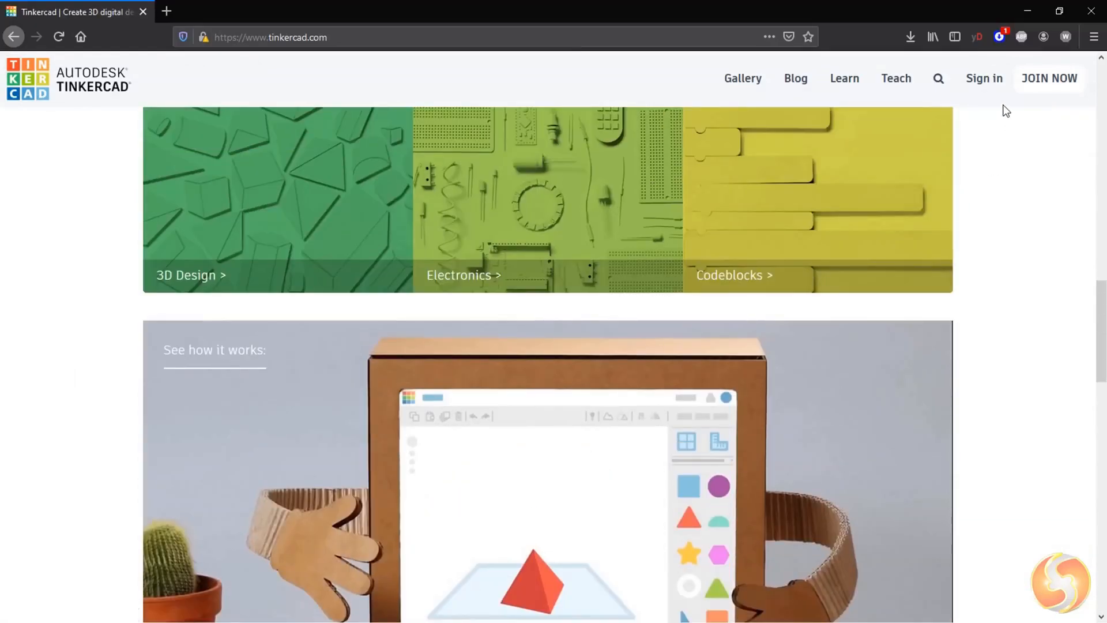
Step: Sign in to Tinkercad with an email or username
left_click(986, 84)
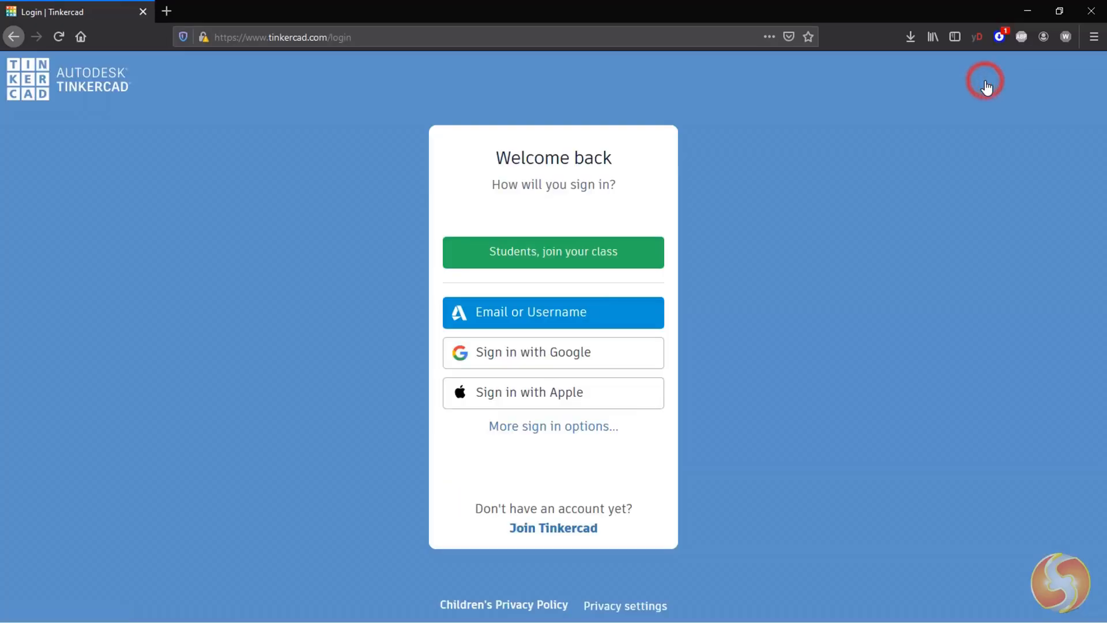
left_click(542, 320)
left_click(539, 163)
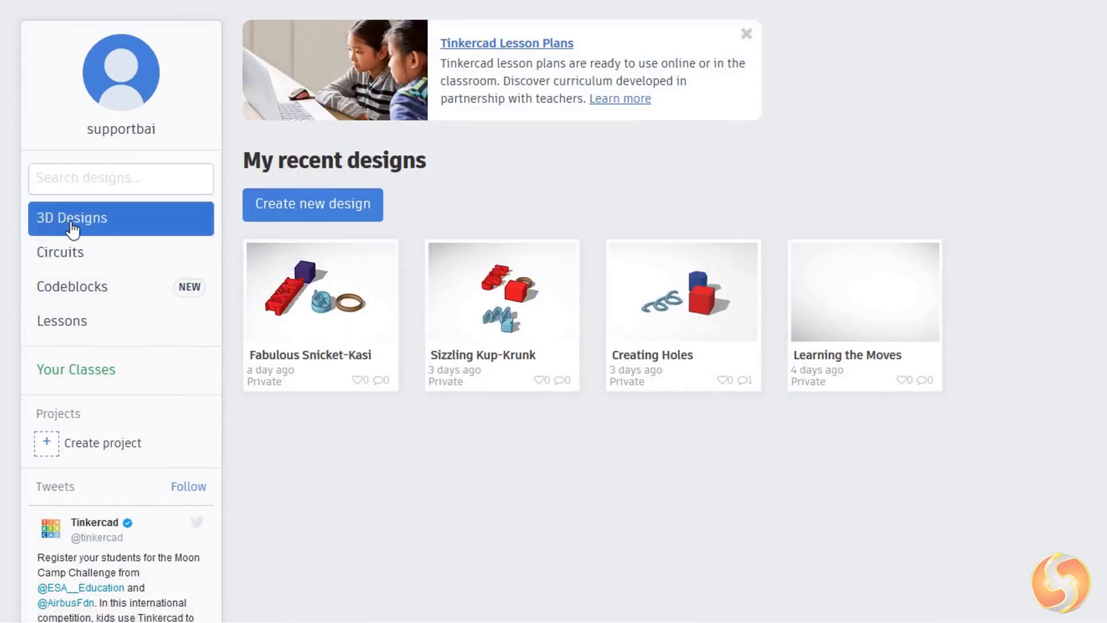
Step: Open the Tremendous Uusam circuit from Circuits and start its simulation
left_click(44, 254)
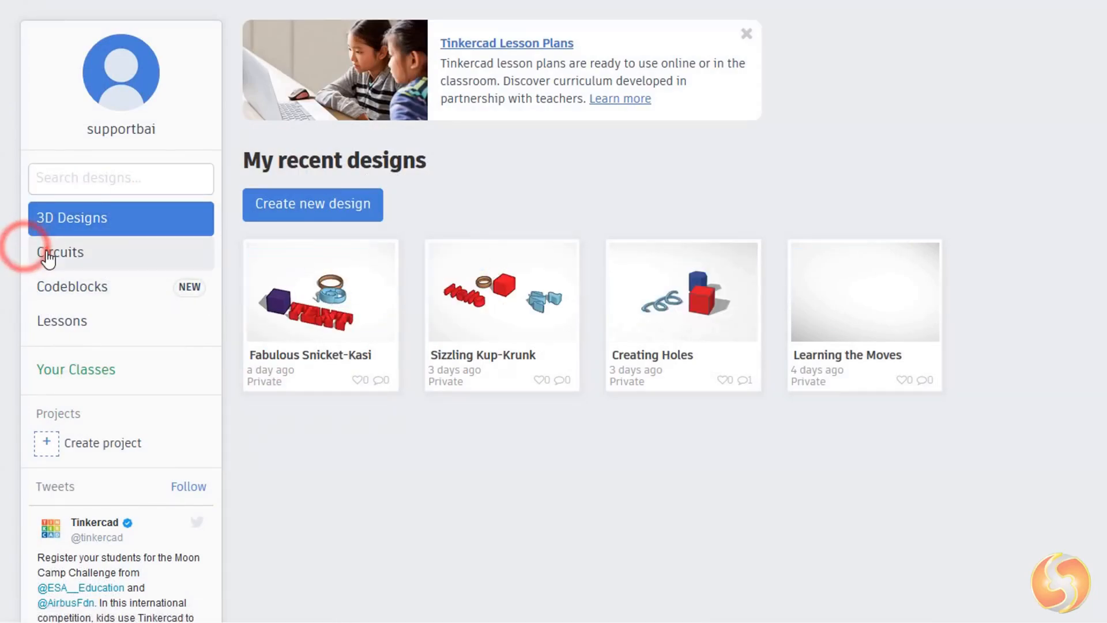
mouse_move(358, 308)
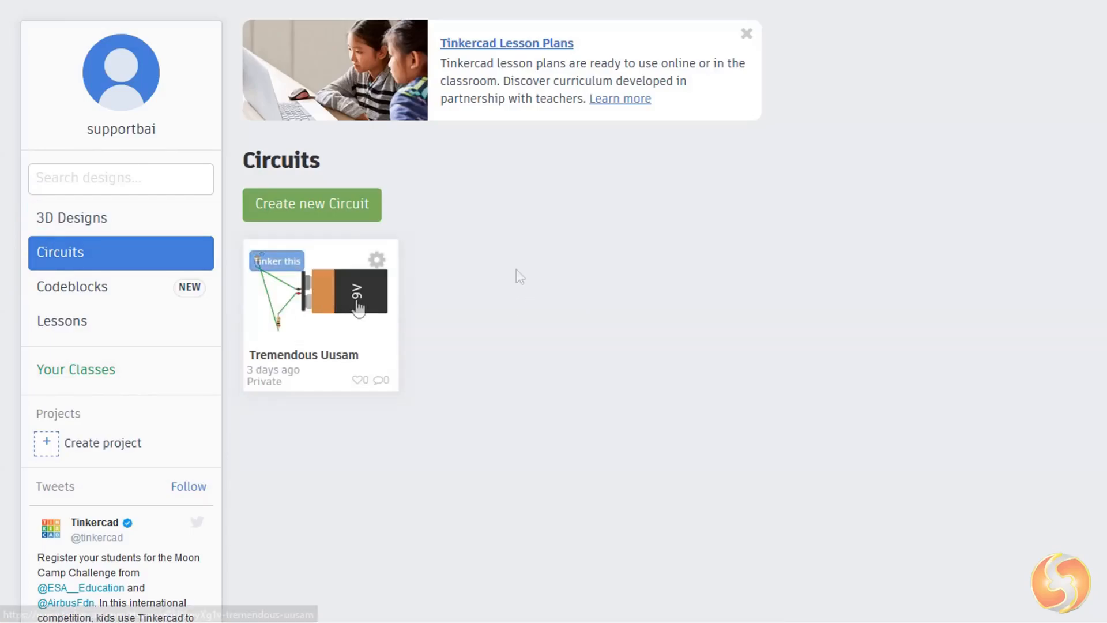
left_click(113, 293)
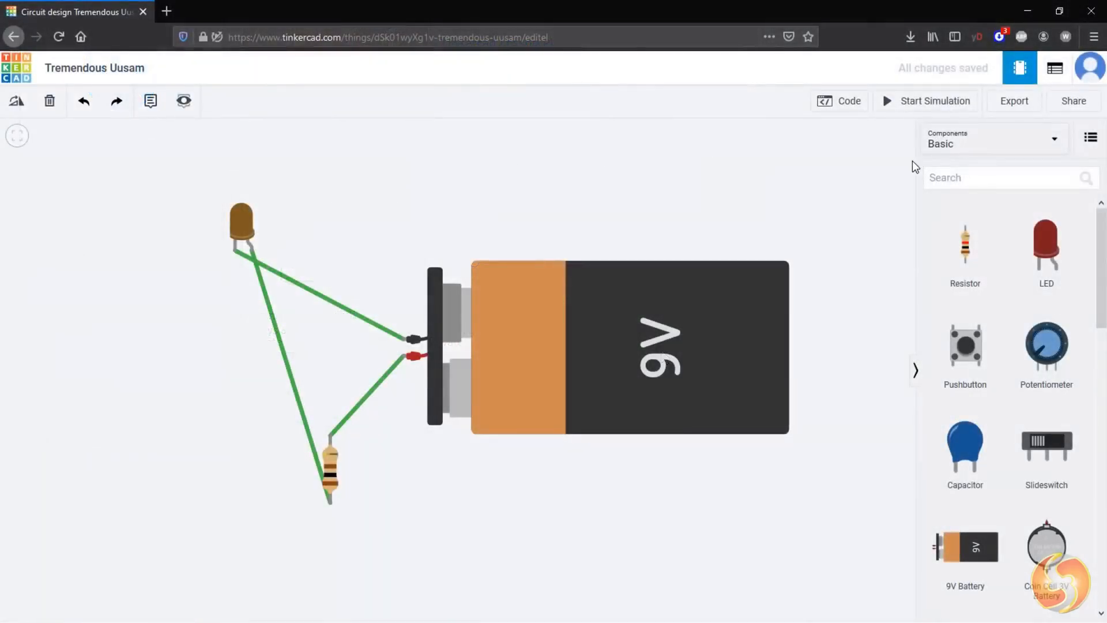
left_click(926, 102)
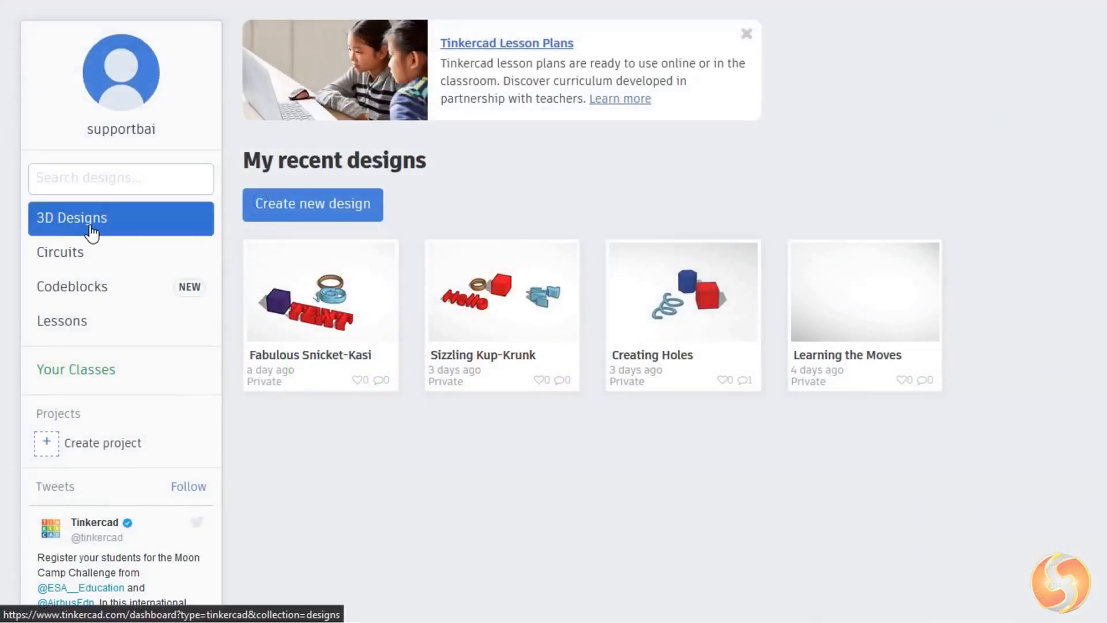
Step: Return to 3D Designs and create a new design
left_click(91, 230)
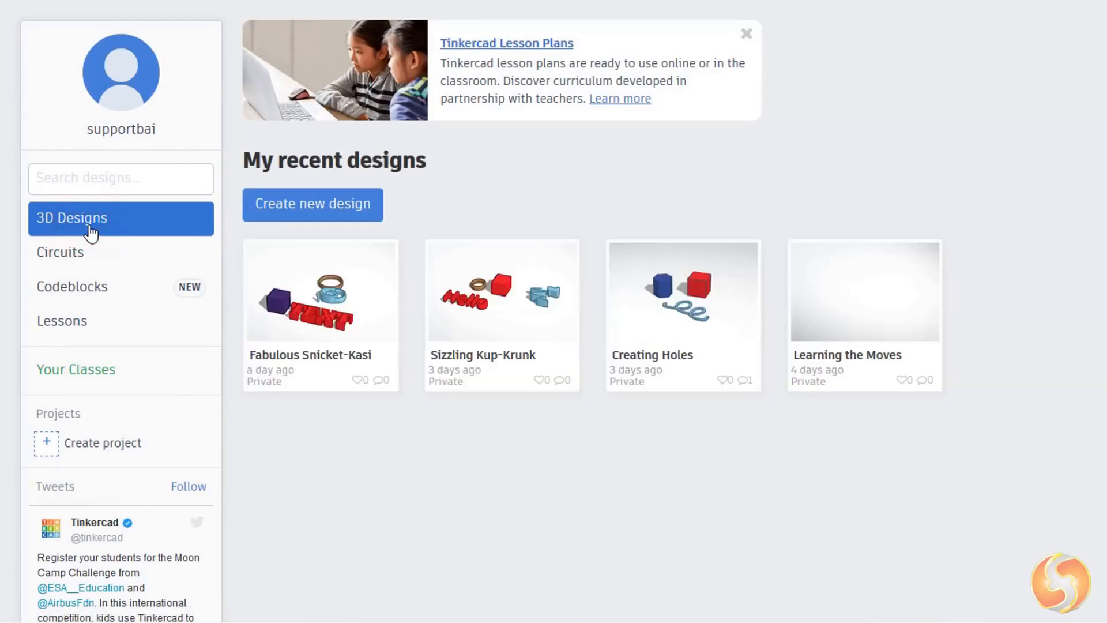
left_click(349, 205)
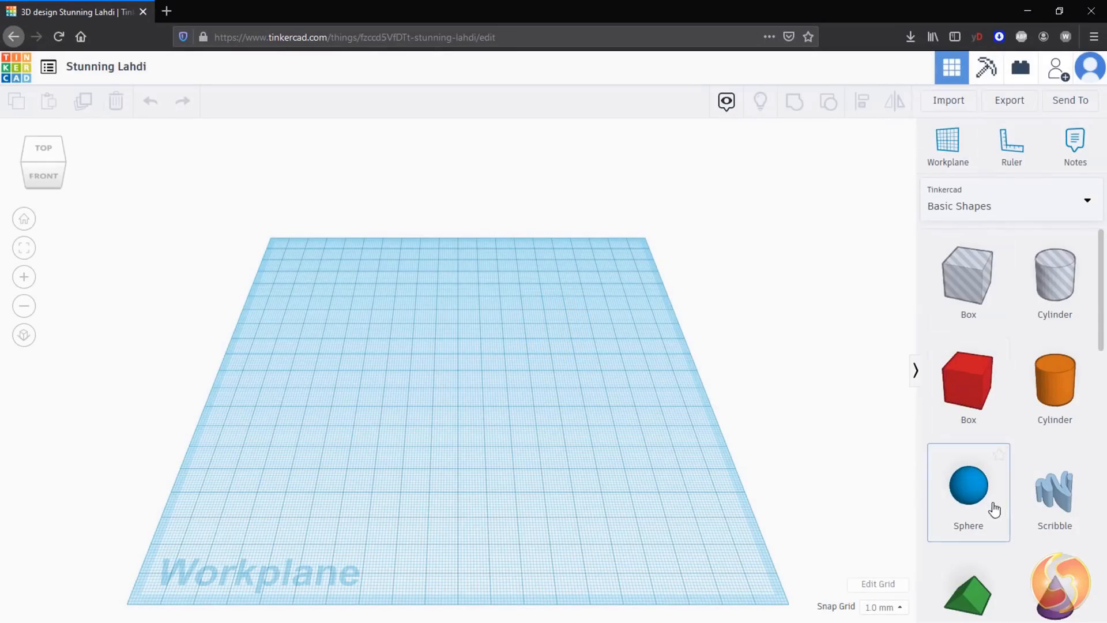
Step: Browse the Basic Shapes library, collapsing and expanding the shapes panel
scroll(1054, 328, "down", 10)
left_click(915, 372)
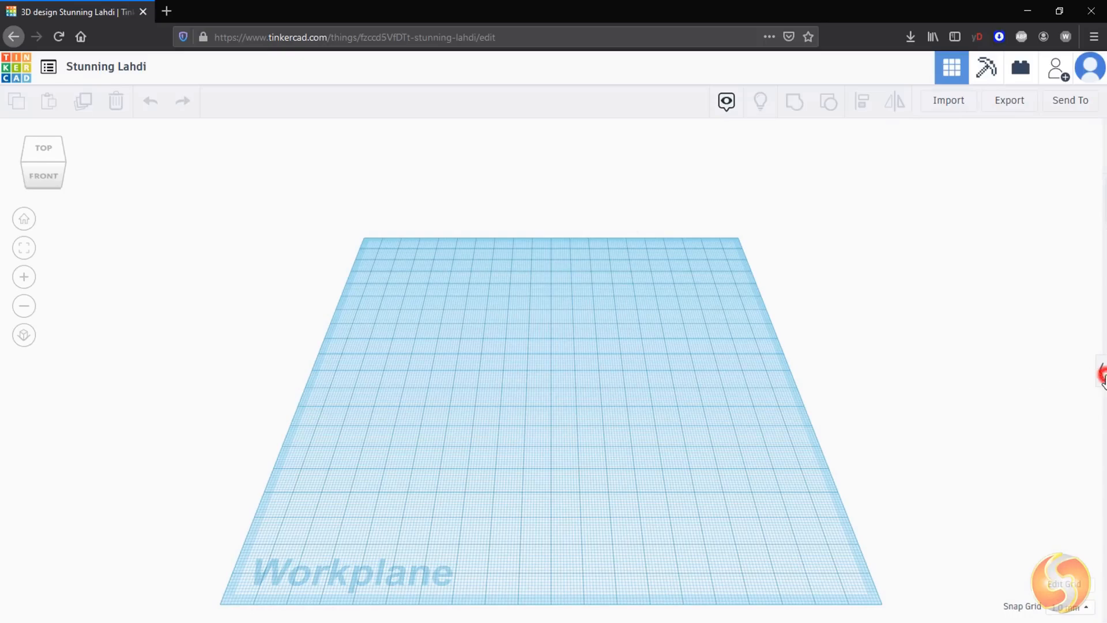
left_click(1101, 375)
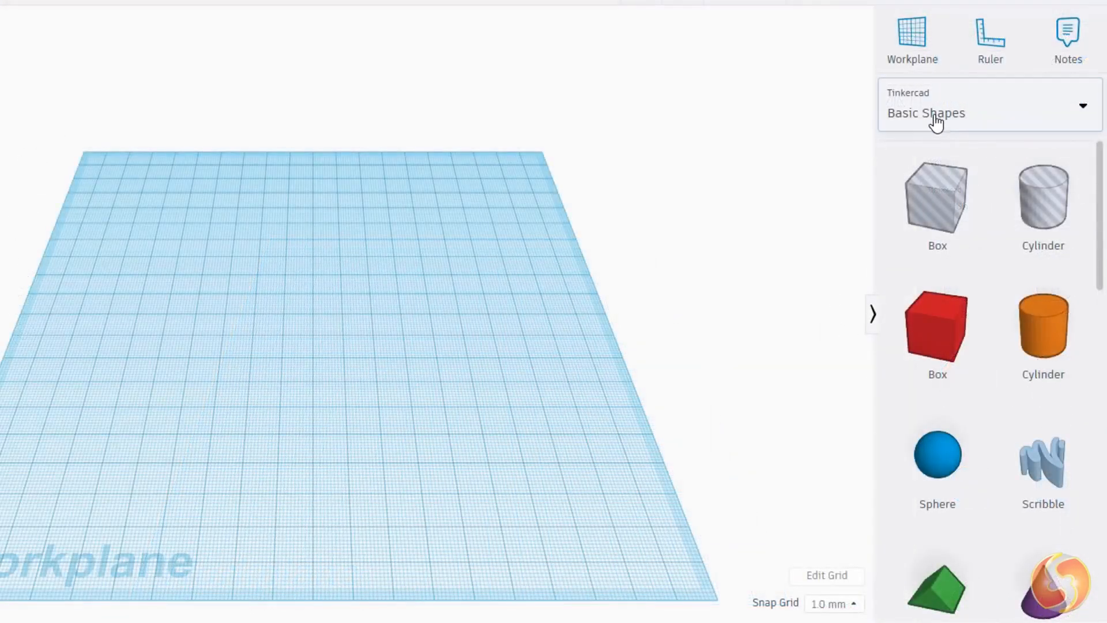
scroll(1041, 271, "down", 10)
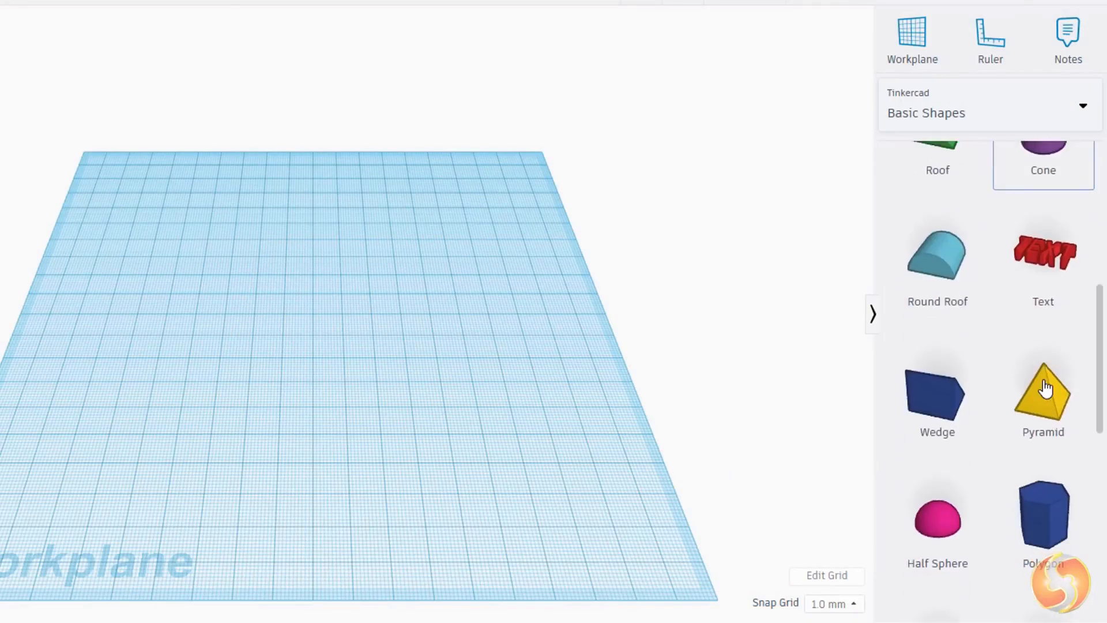
scroll(1045, 387, "down", 3)
scroll(1045, 388, "up", 13)
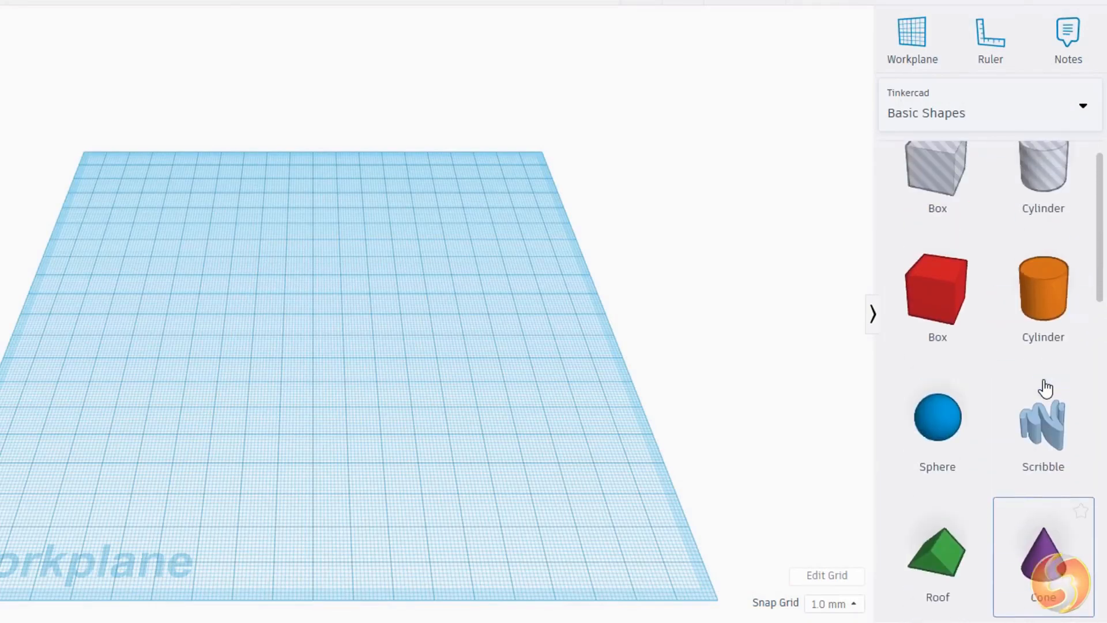
Step: Browse the Text and numbers and Characters shape libraries
left_click(980, 113)
left_click(970, 195)
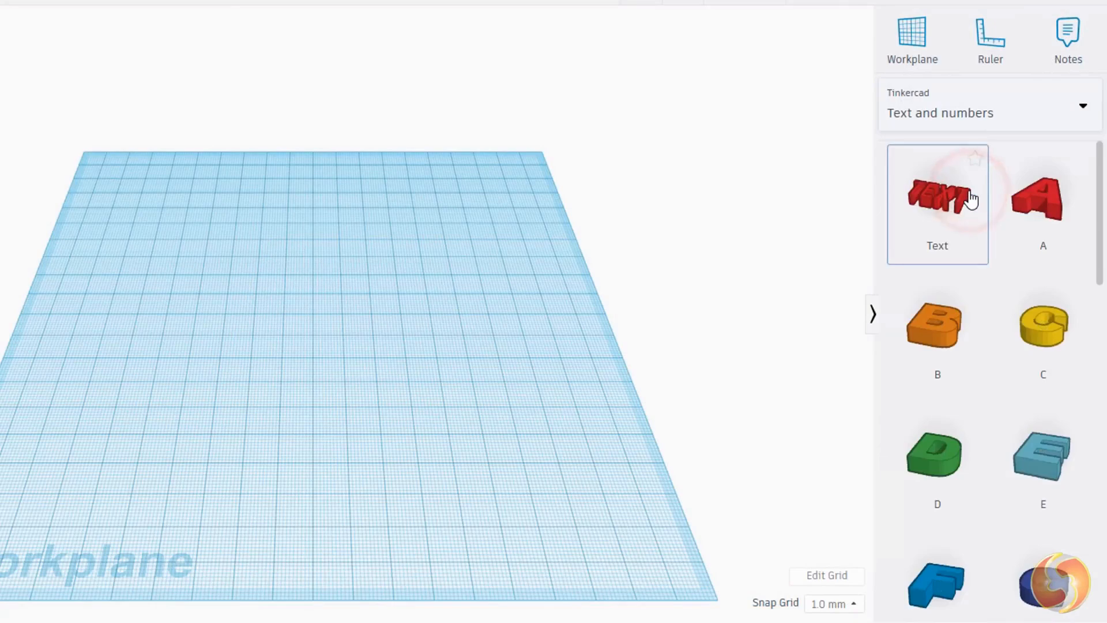
scroll(1071, 345, "down", 20)
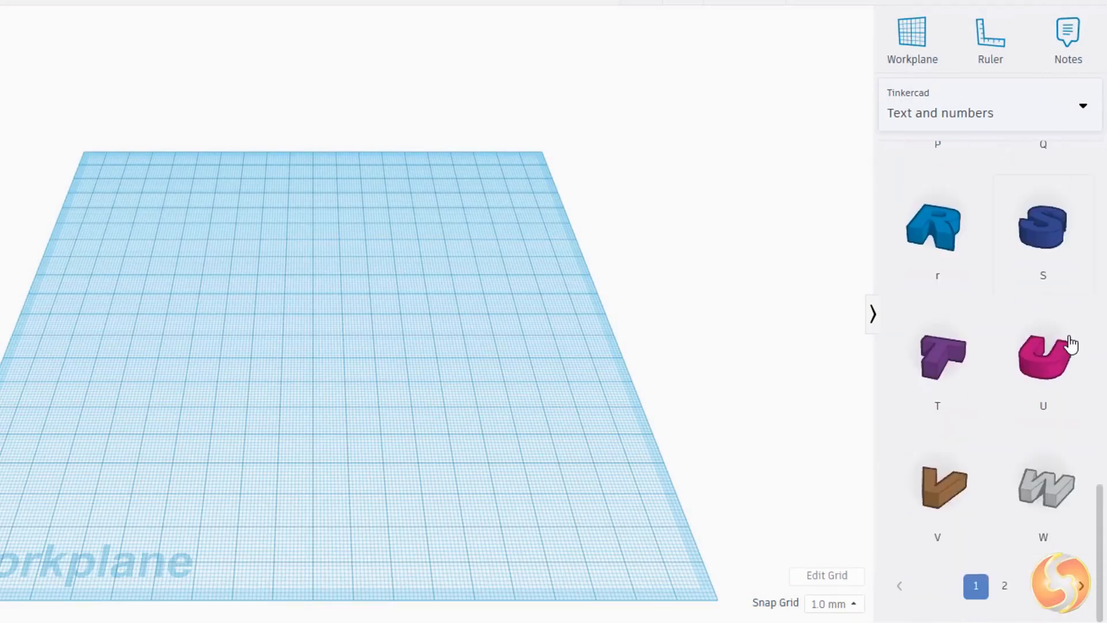
left_click(980, 113)
left_click(943, 216)
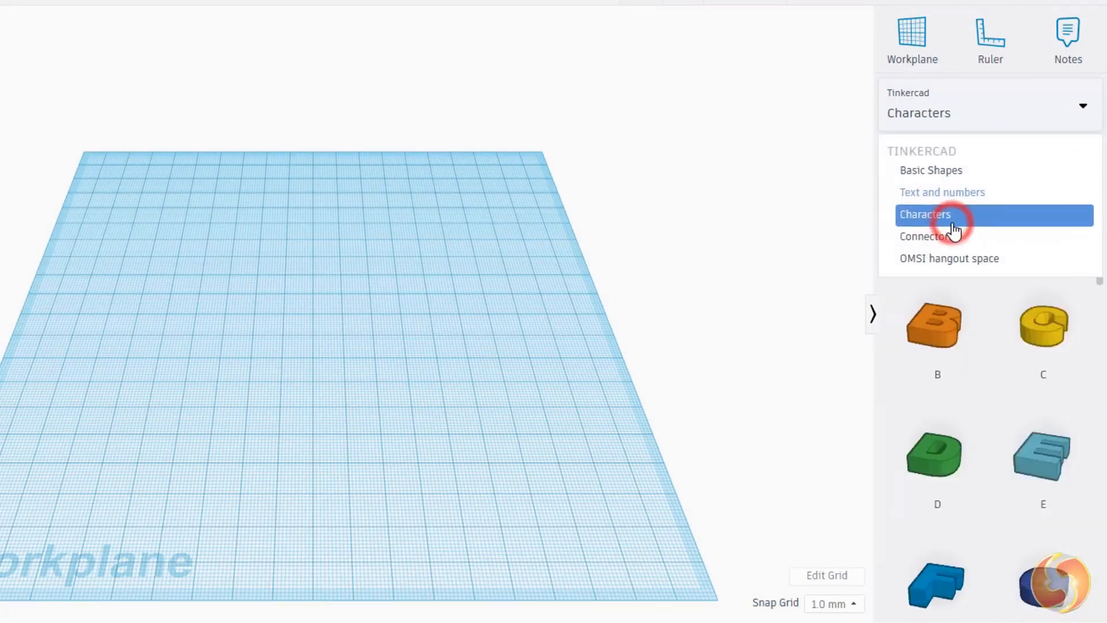
scroll(1079, 242, "down", 10)
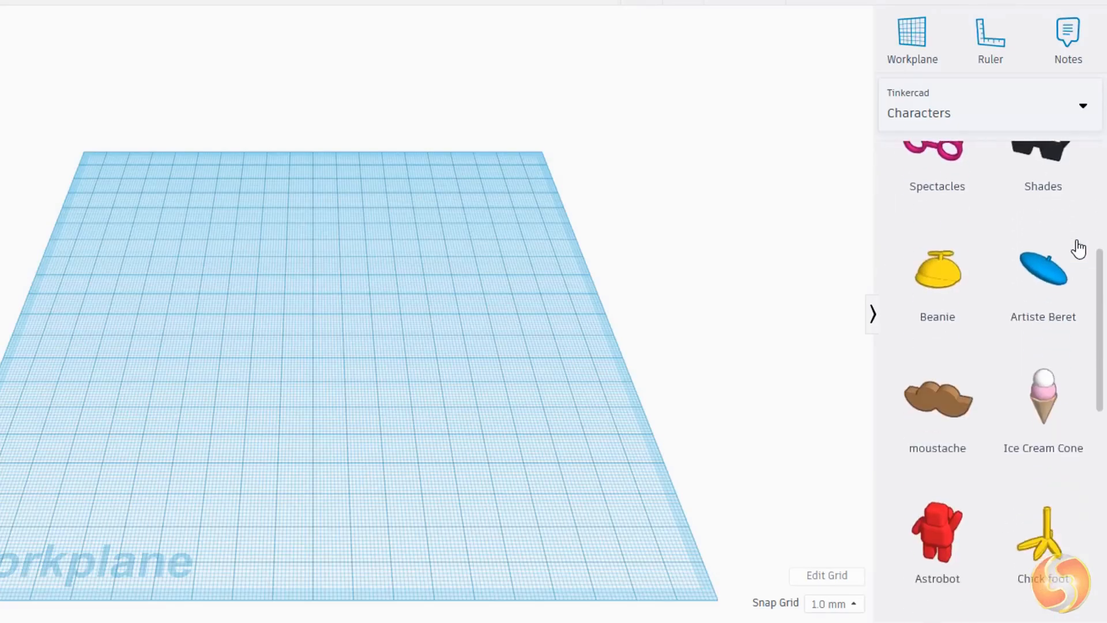
scroll(1078, 248, "down", 5)
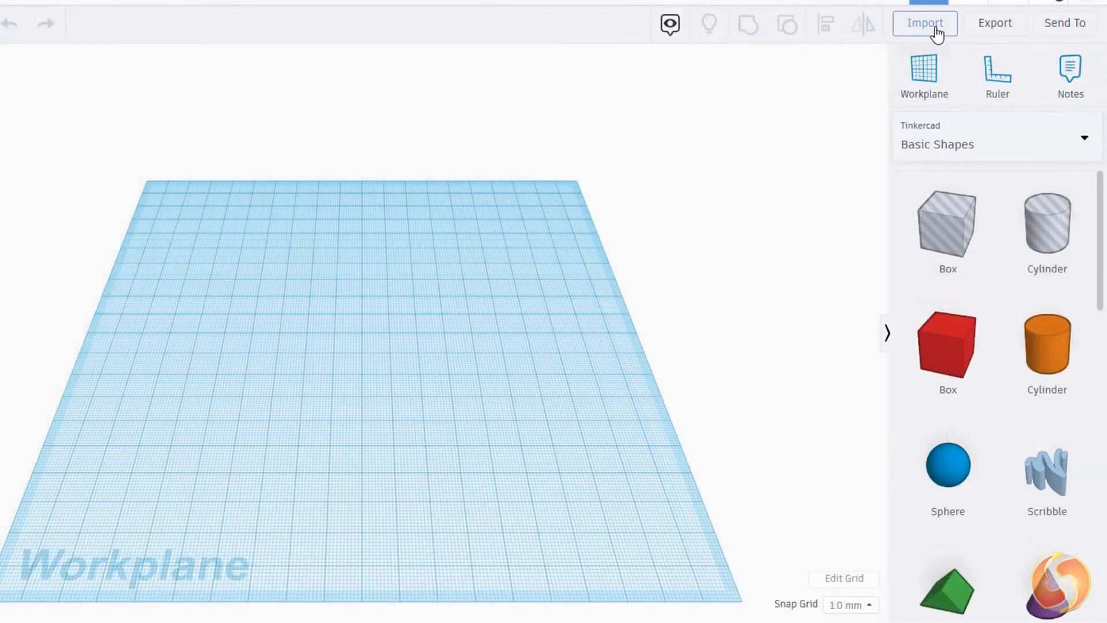
left_click(935, 28)
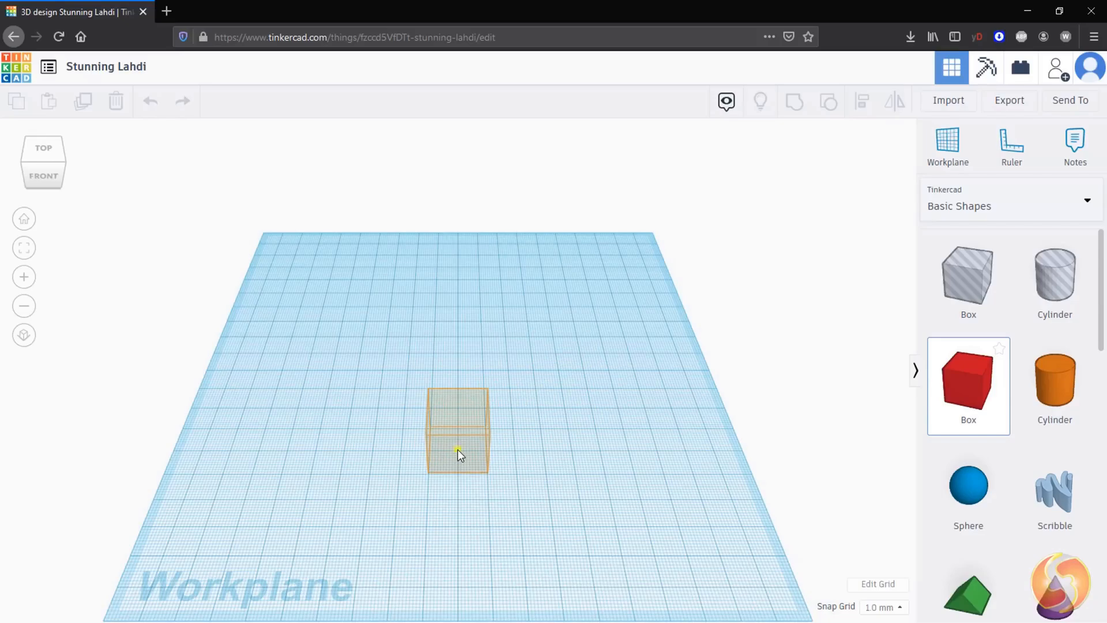
Step: Place a red box on the workplane
right_click_drag(458, 449, 290, 393)
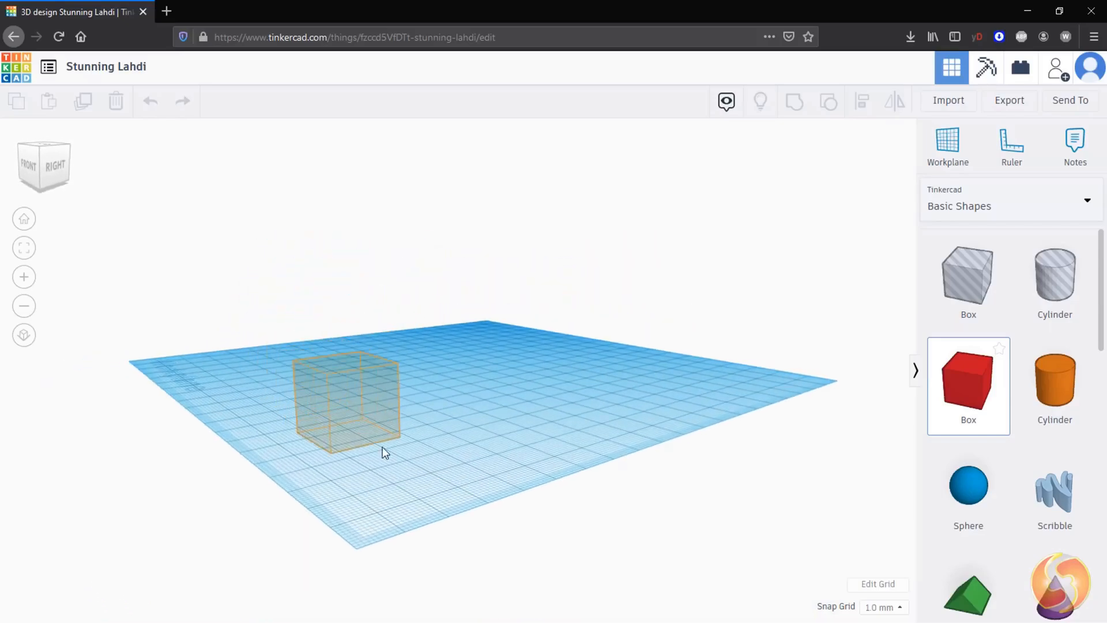
right_click_drag(587, 420, 448, 358)
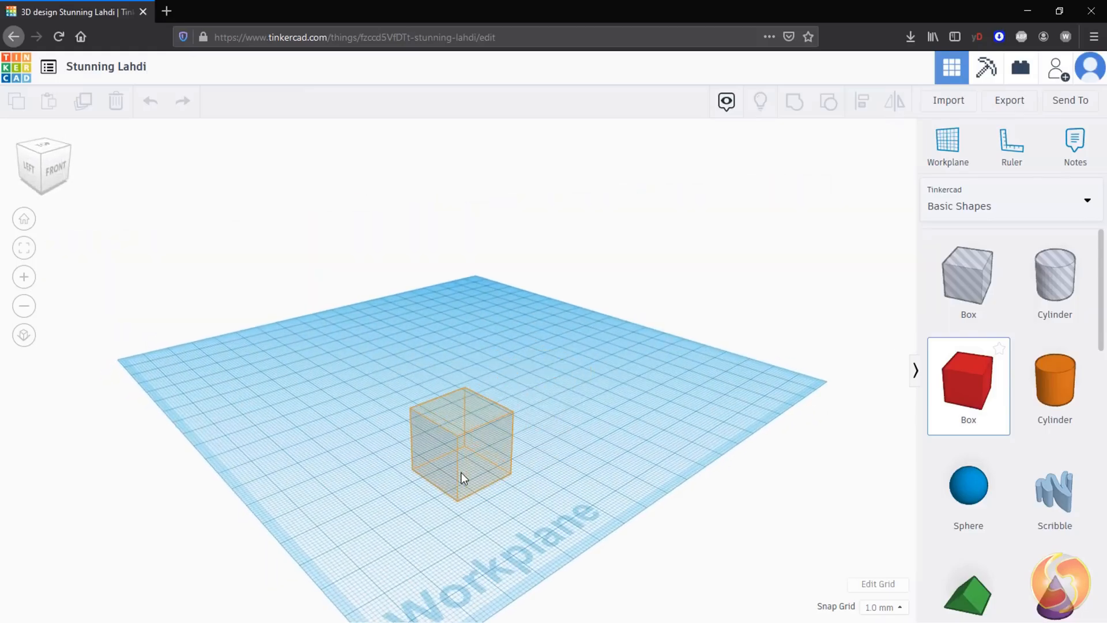
scroll(462, 472, "up", 6)
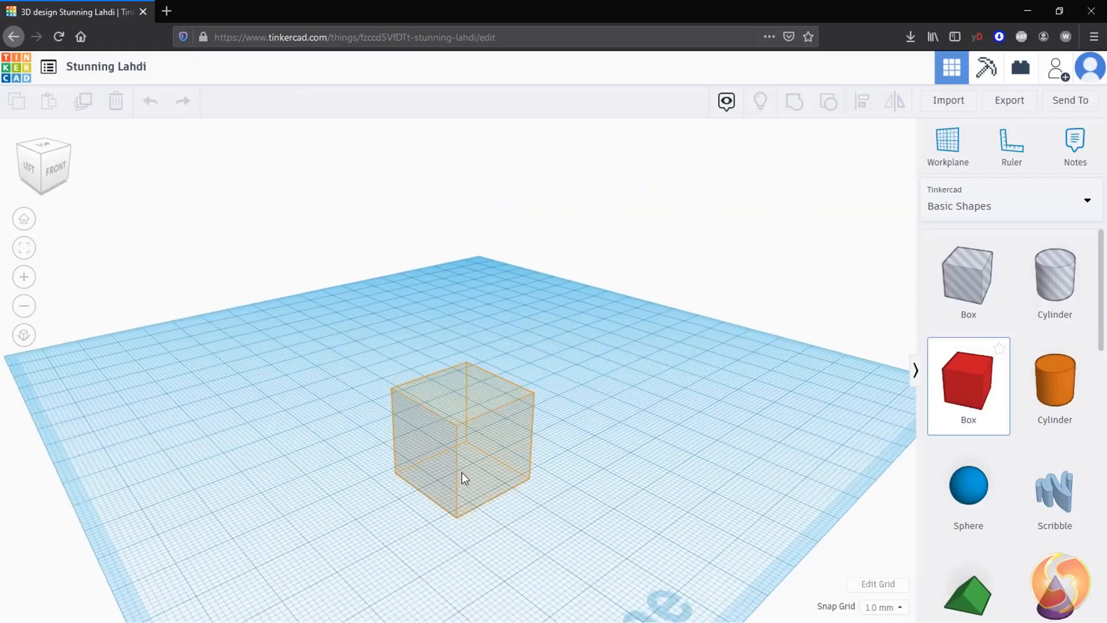
mouse_move(462, 472)
right_mouse_down()
mouse_move(482, 413)
mouse_move(484, 473)
mouse_move(469, 479)
right_mouse_up()
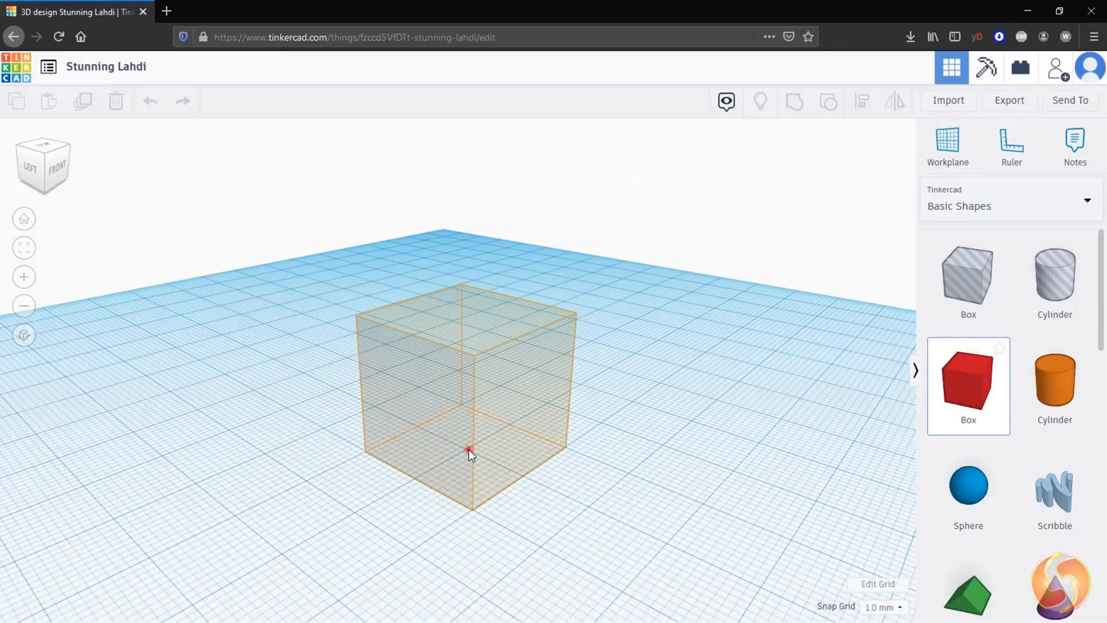
left_click(469, 451)
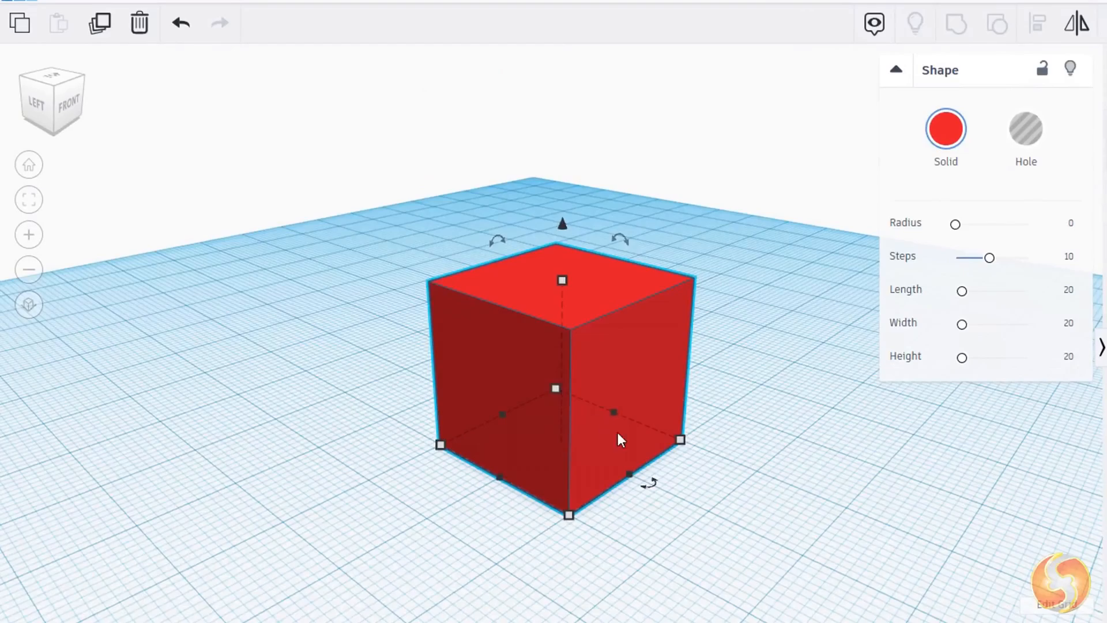
Step: Set the box's steps to 1, length to 19.63, width to 24.23 and height to 17.33
left_click(728, 564)
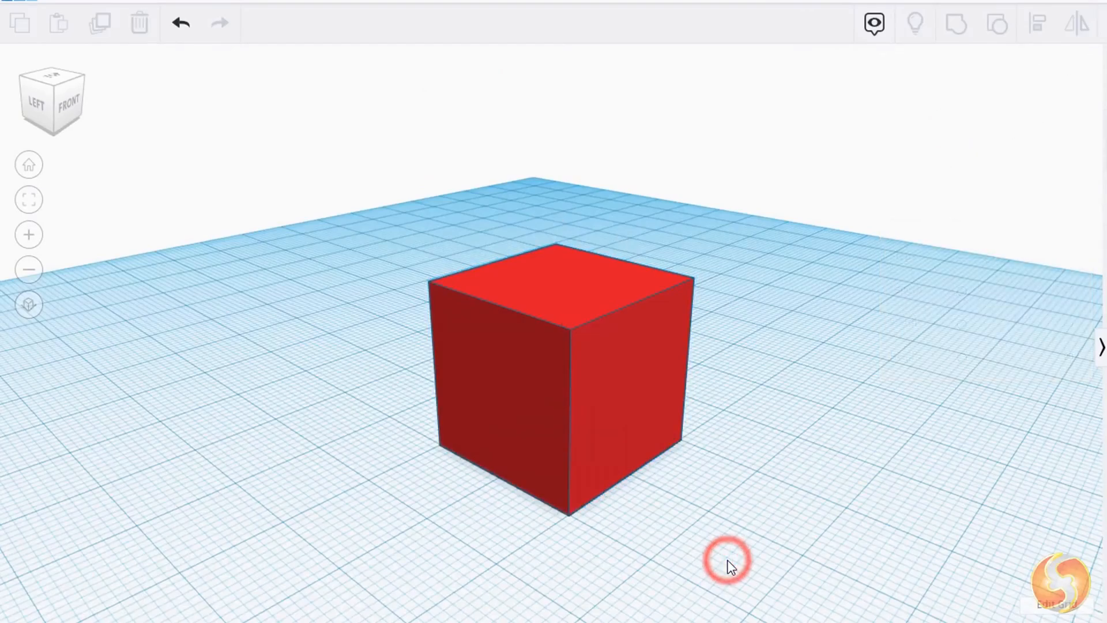
left_click(574, 379)
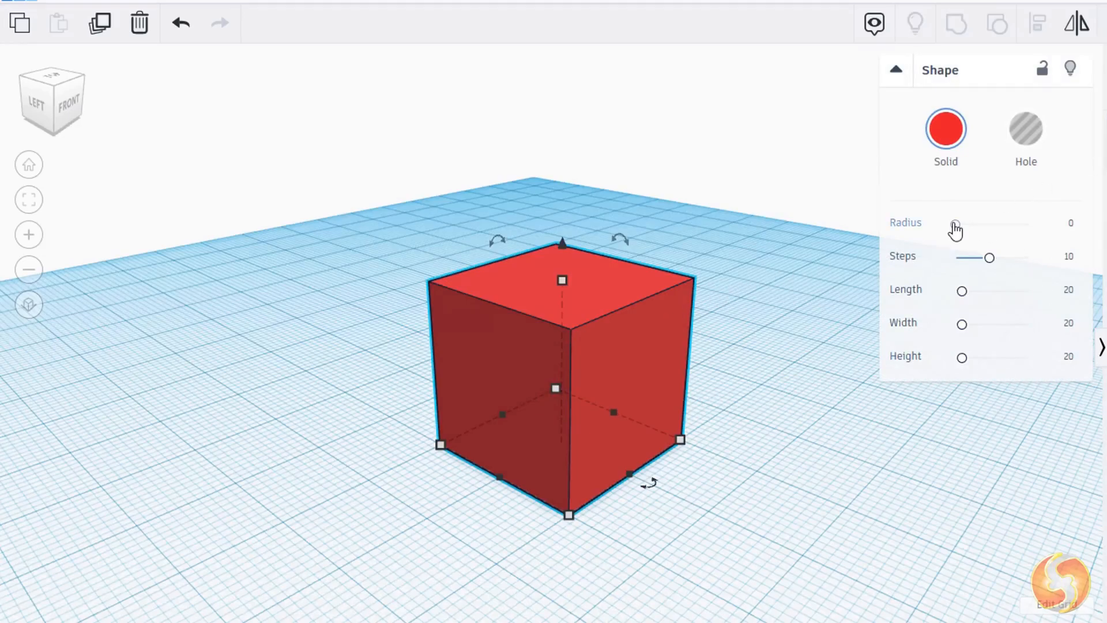
left_click_drag(955, 230, 1057, 271)
left_click_drag(966, 268, 968, 337)
mouse_move(962, 358)
left_mouse_down()
mouse_move(976, 367)
mouse_move(961, 371)
left_mouse_up()
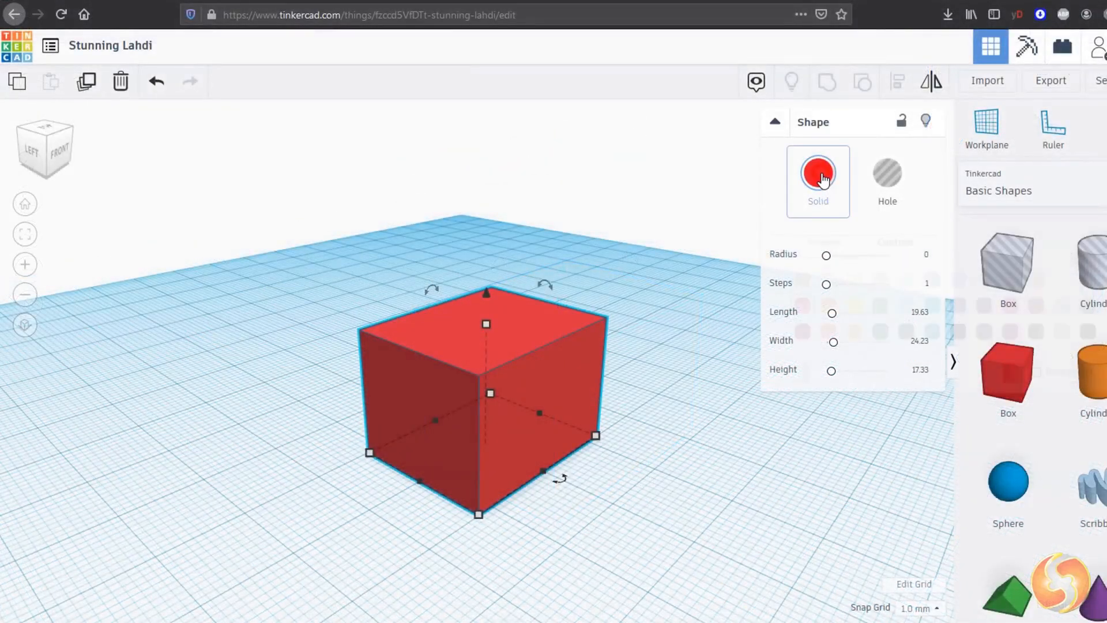
Step: Change the box's color to blue and try the Transparent option on and off
left_click(823, 196)
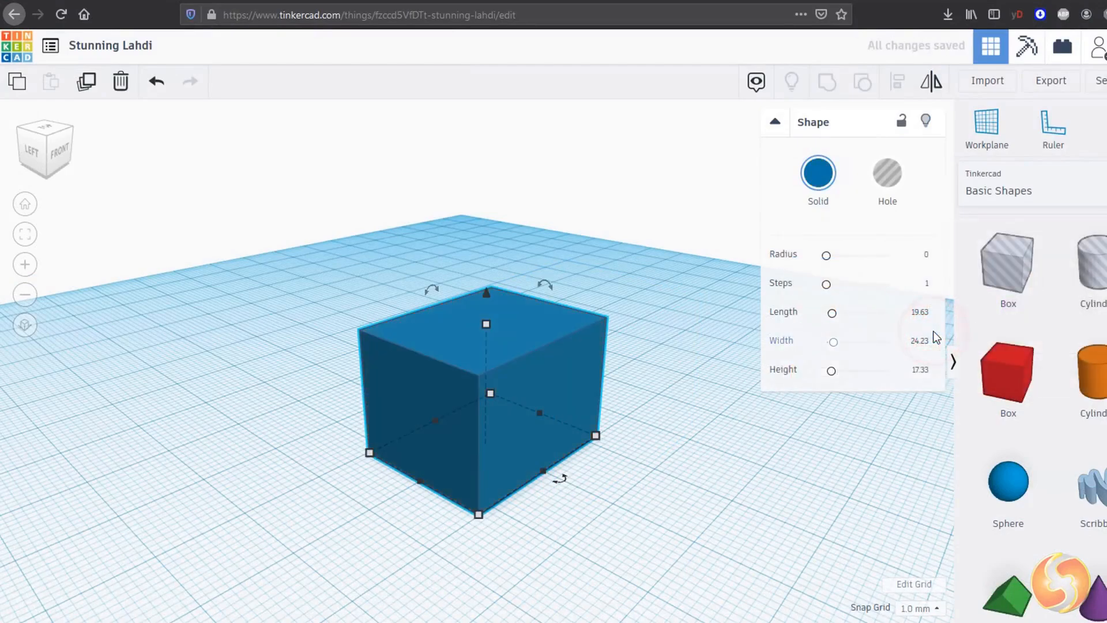
left_click(830, 199)
left_click(1037, 372)
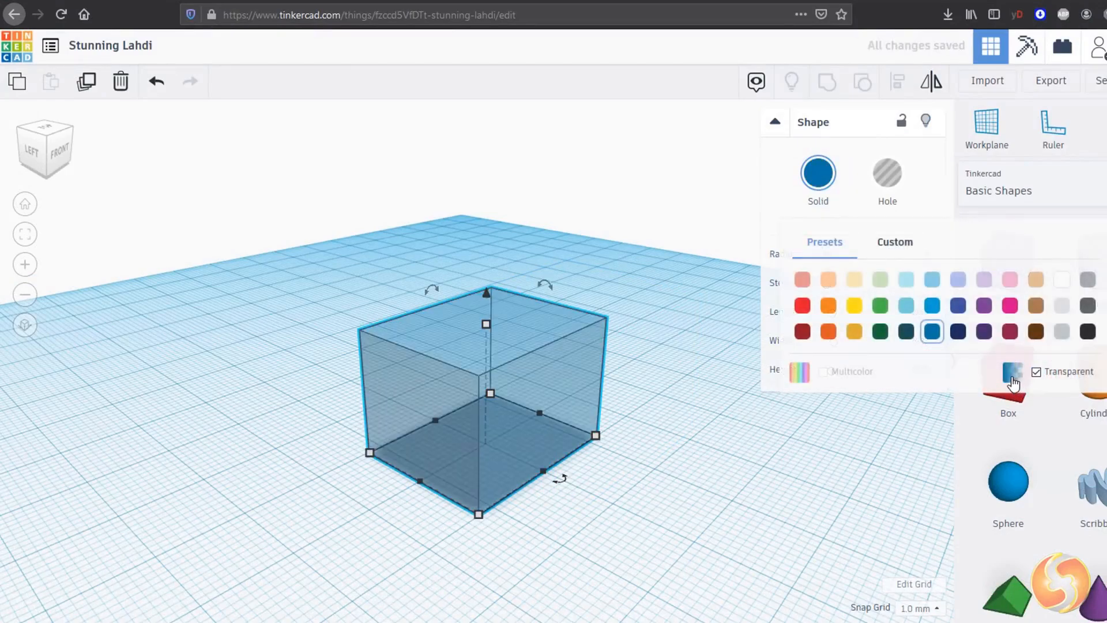
left_click(1012, 377)
Step: Switch the box to a hole and back to solid
left_click(888, 176)
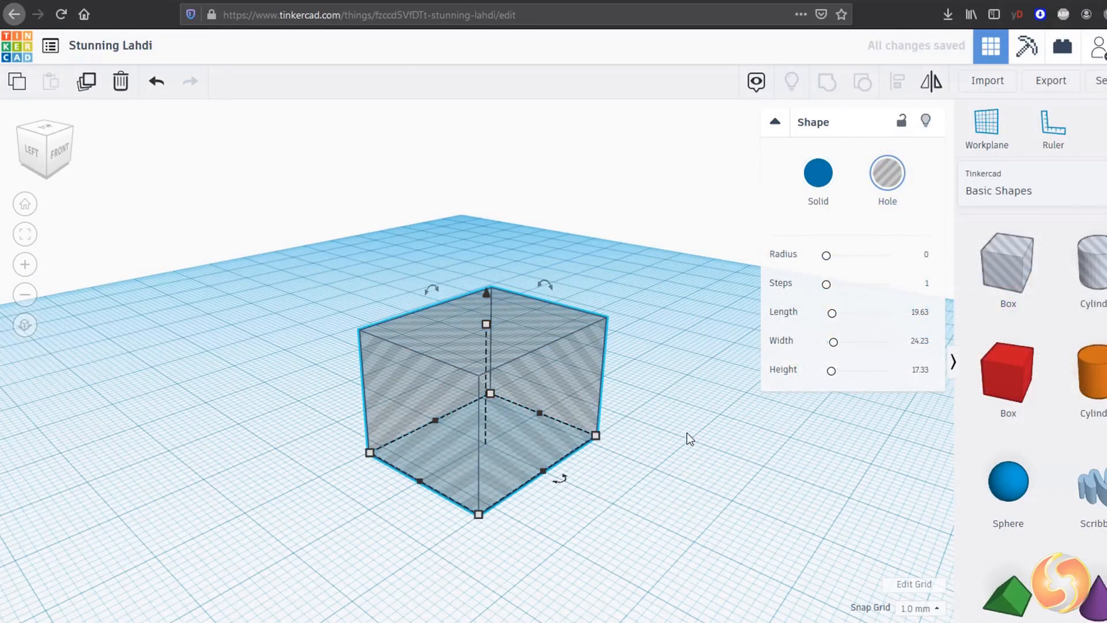
left_click(828, 177)
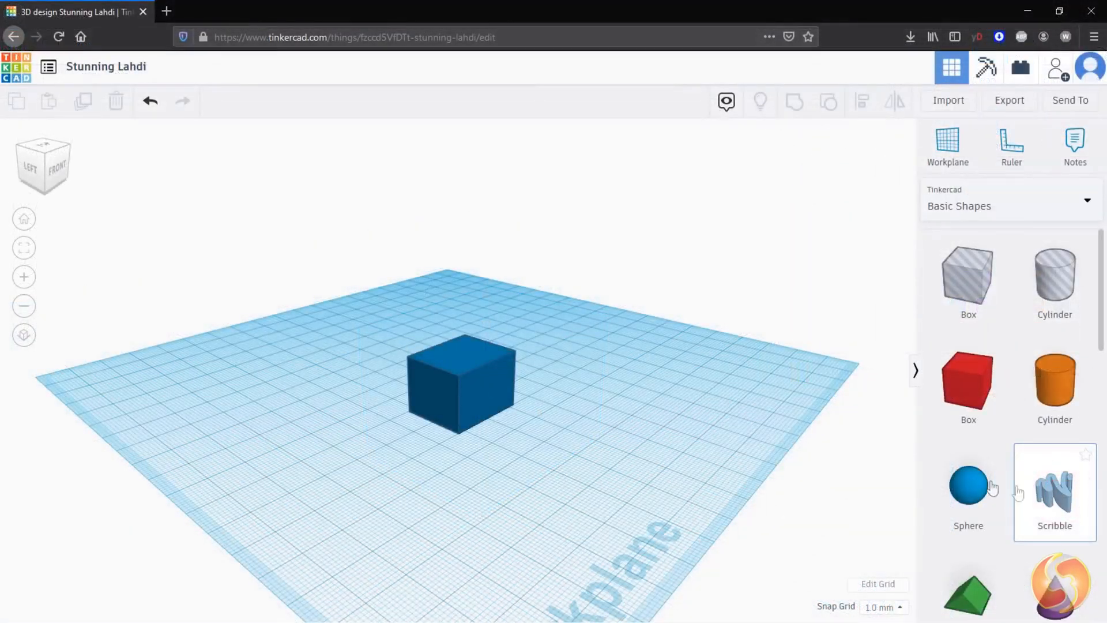
Step: Add a Scribble shape and draw a long wavy line across the drawing grid
mouse_move(1018, 493)
left_mouse_down()
mouse_move(545, 448)
mouse_move(419, 505)
left_mouse_up()
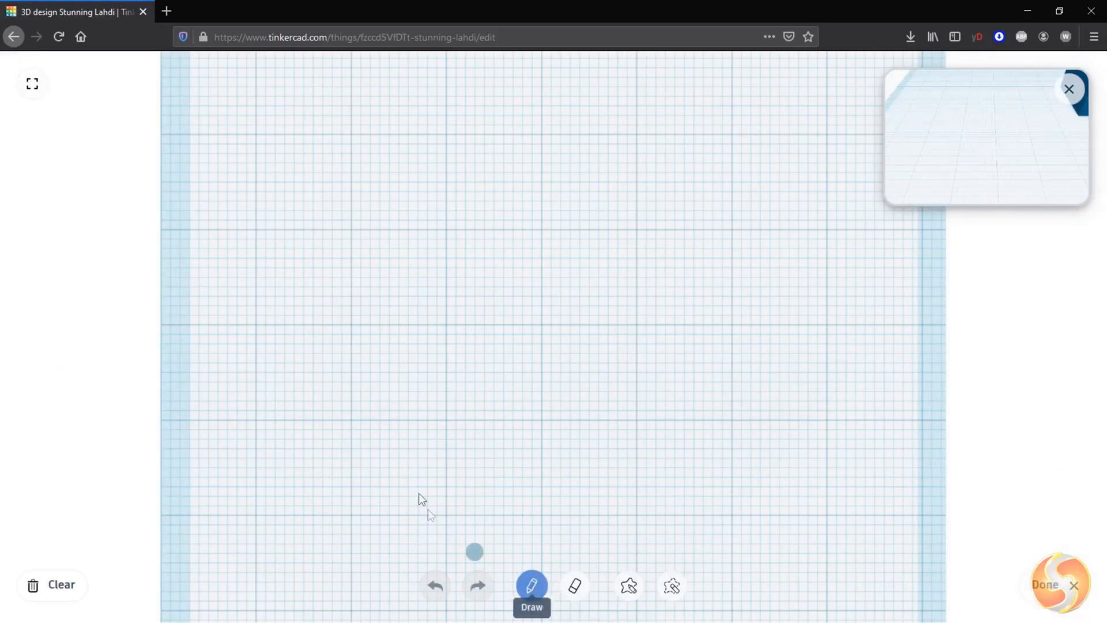
mouse_move(330, 188)
left_mouse_down()
mouse_move(520, 218)
mouse_move(855, 386)
left_mouse_up()
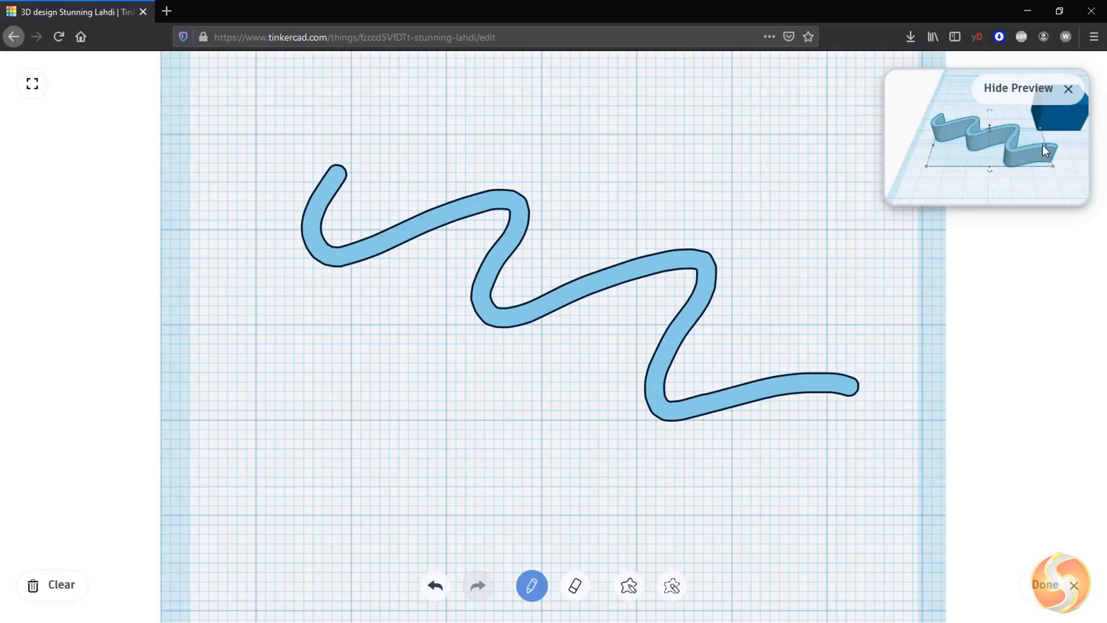
Step: Erase two sections of the wavy line with the eraser, splitting it into pieces
left_click(575, 586)
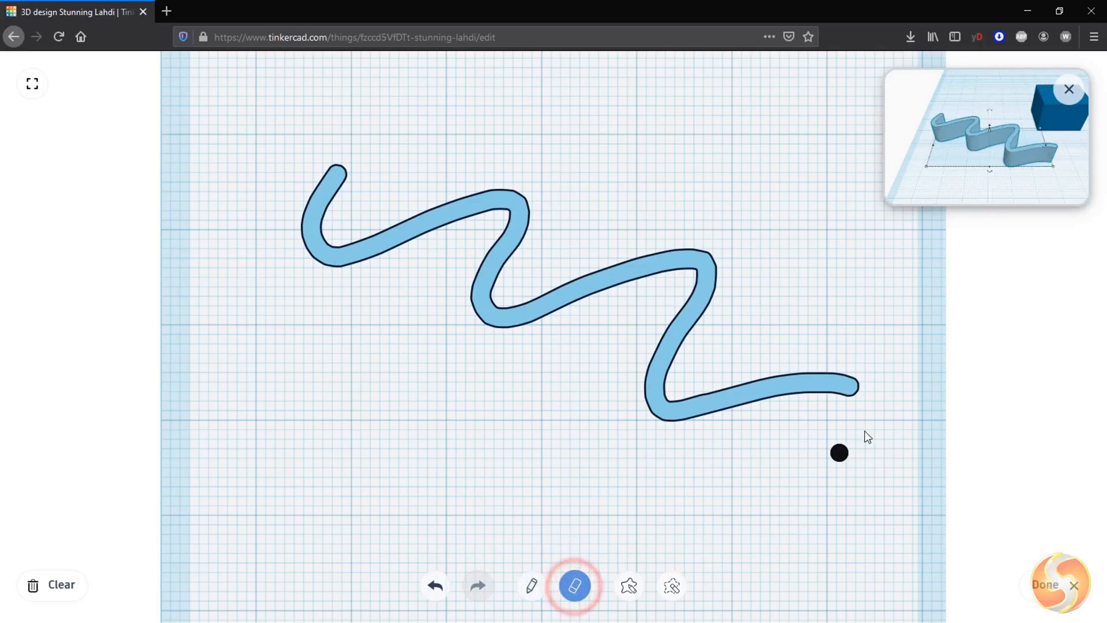
mouse_move(838, 343)
left_mouse_down()
mouse_move(717, 445)
mouse_move(752, 319)
mouse_move(618, 366)
left_mouse_up()
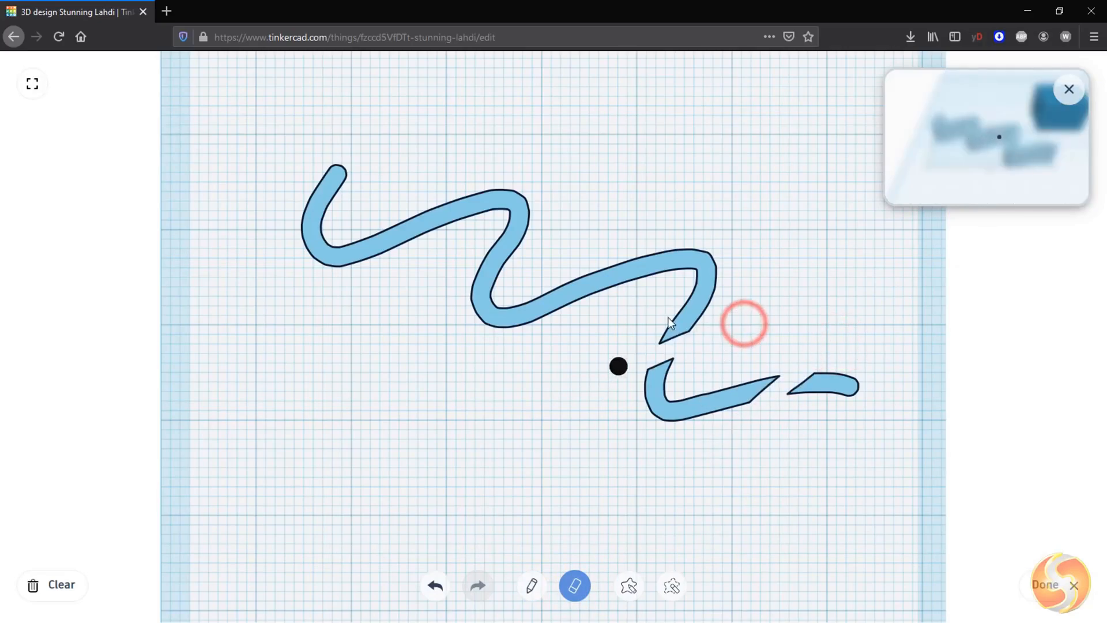
left_click_drag(689, 206, 600, 312)
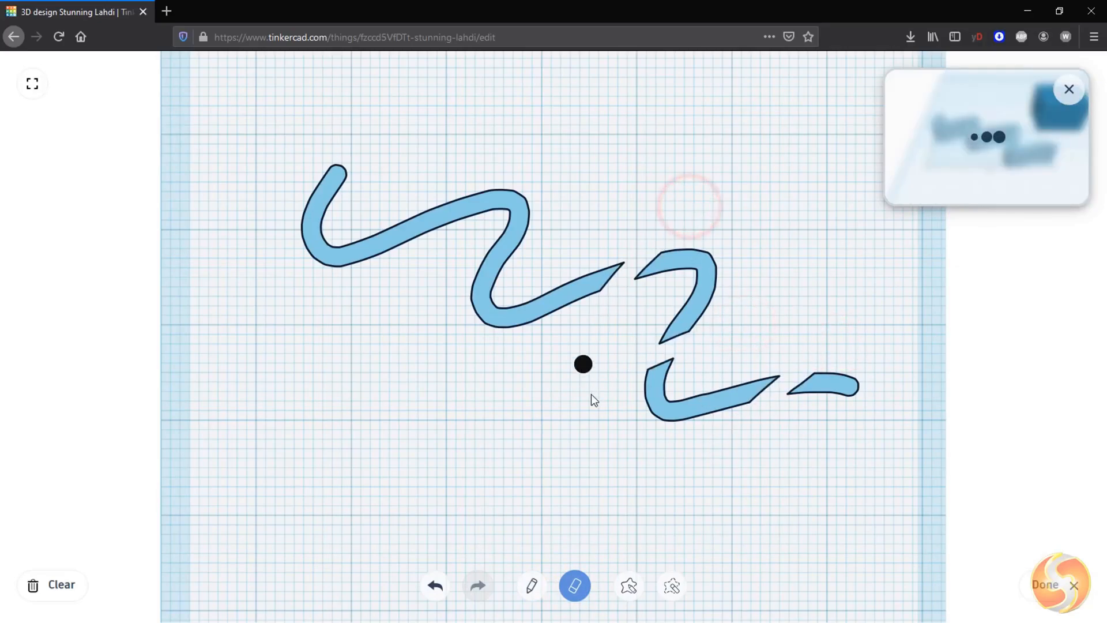
Step: Draw a filled round blob with the shape-fill tool and finish the scribble
left_click(628, 586)
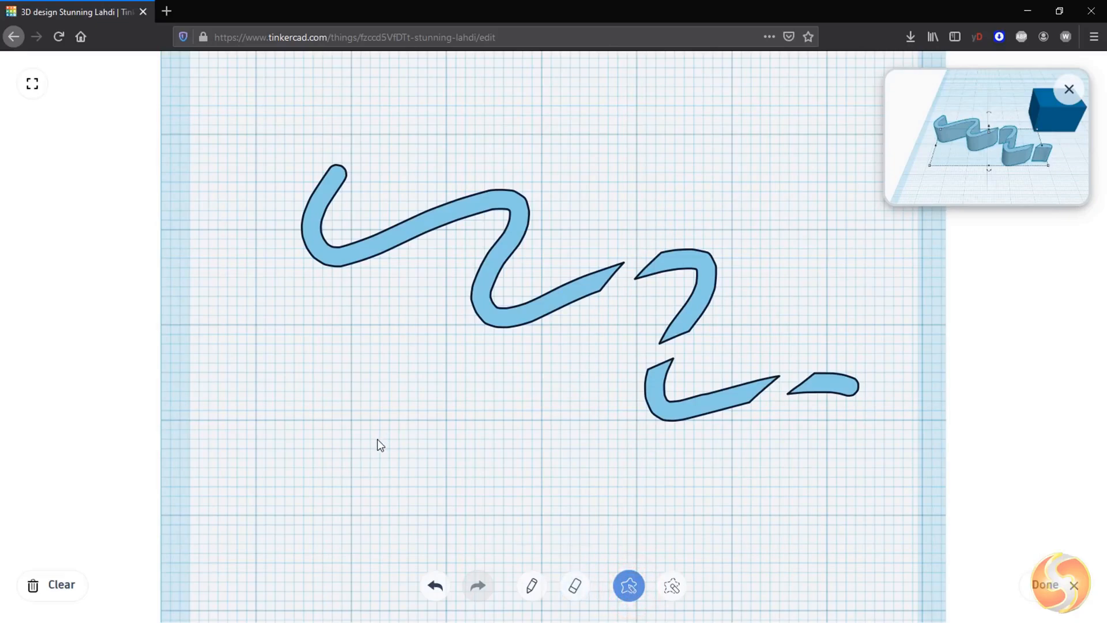
mouse_move(494, 369)
left_mouse_down()
mouse_move(378, 346)
mouse_move(259, 434)
mouse_move(371, 525)
mouse_move(492, 450)
left_mouse_up()
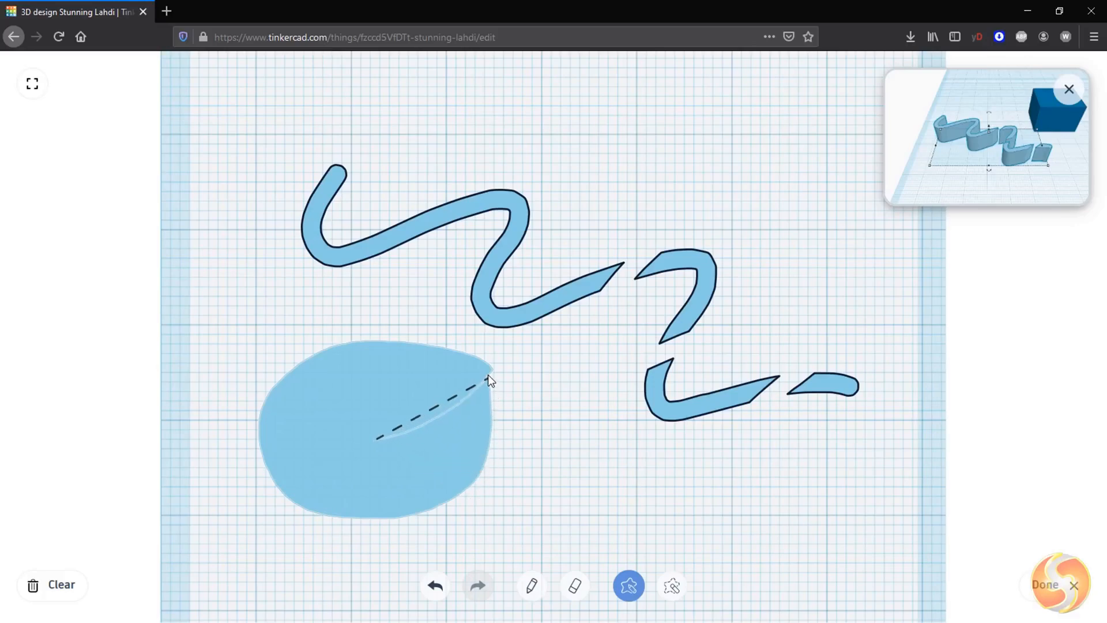
left_click_drag(488, 375, 488, 378)
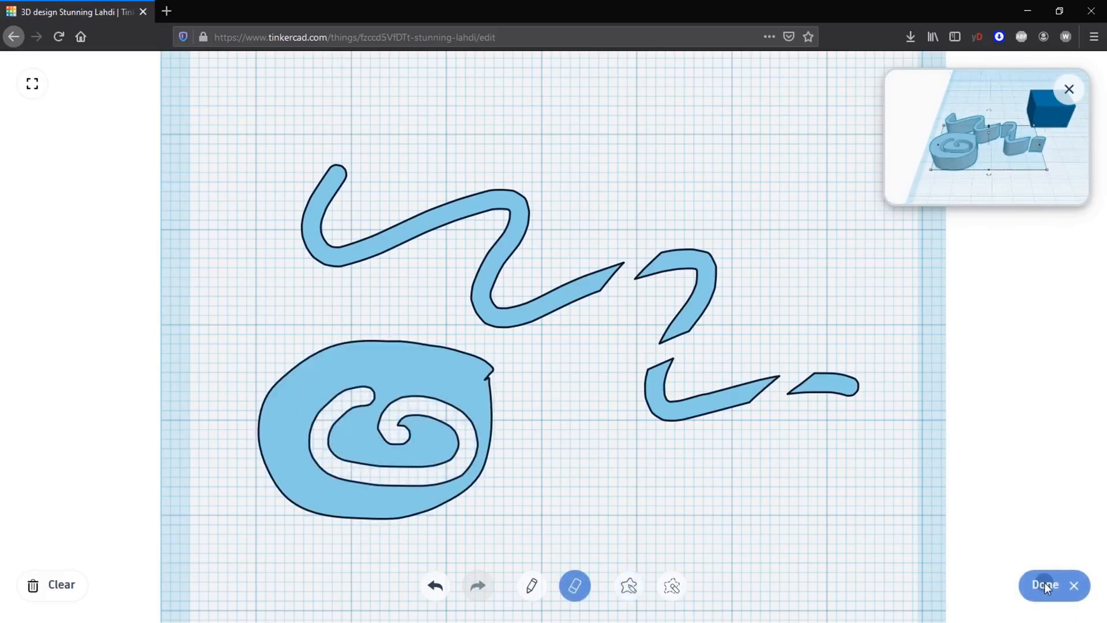
left_click(1045, 583)
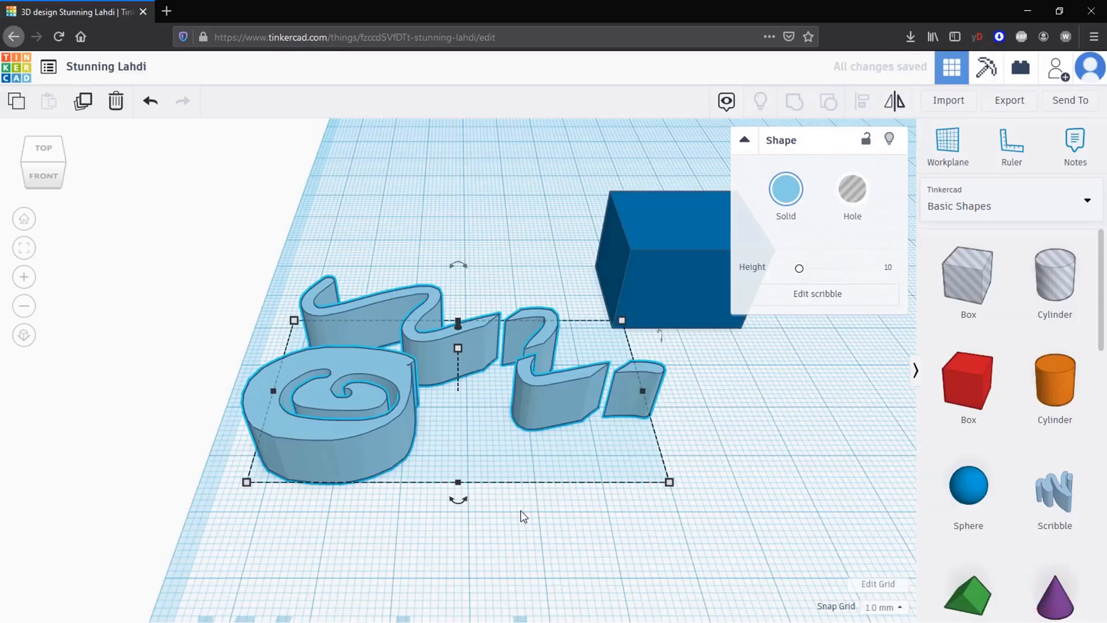
Step: Select the blue box and zoom in to inspect it
left_click(658, 265)
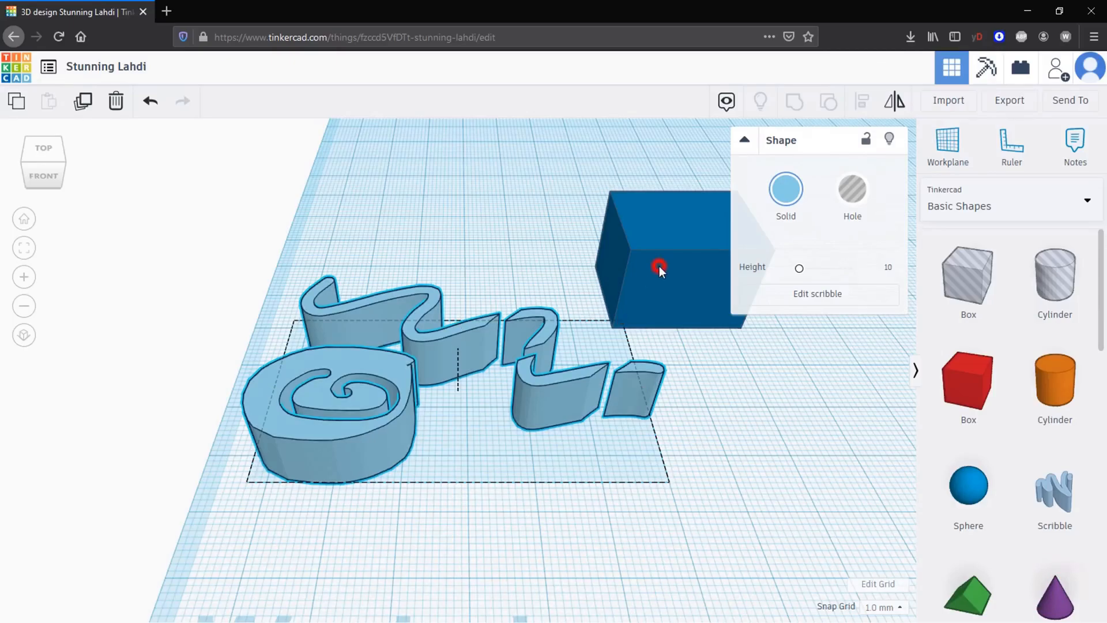
scroll(659, 266, "up", 1)
key("f")
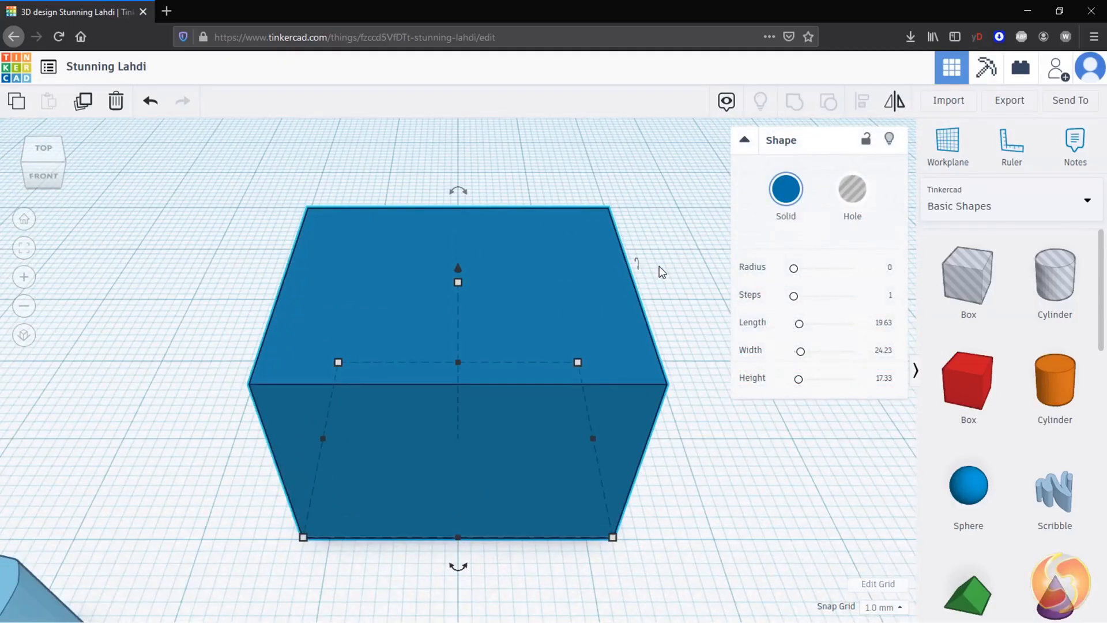
scroll(656, 267, "down", 4)
scroll(631, 300, "up", 3)
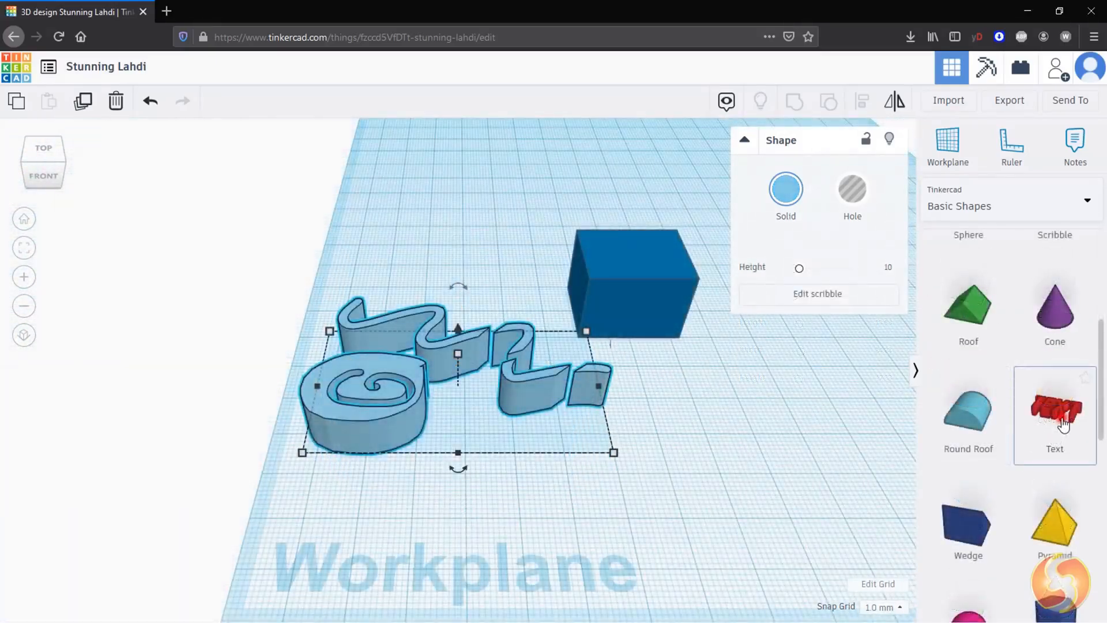
Step: Place a Text shape on the workplane and focus the view on it
left_click(1063, 422)
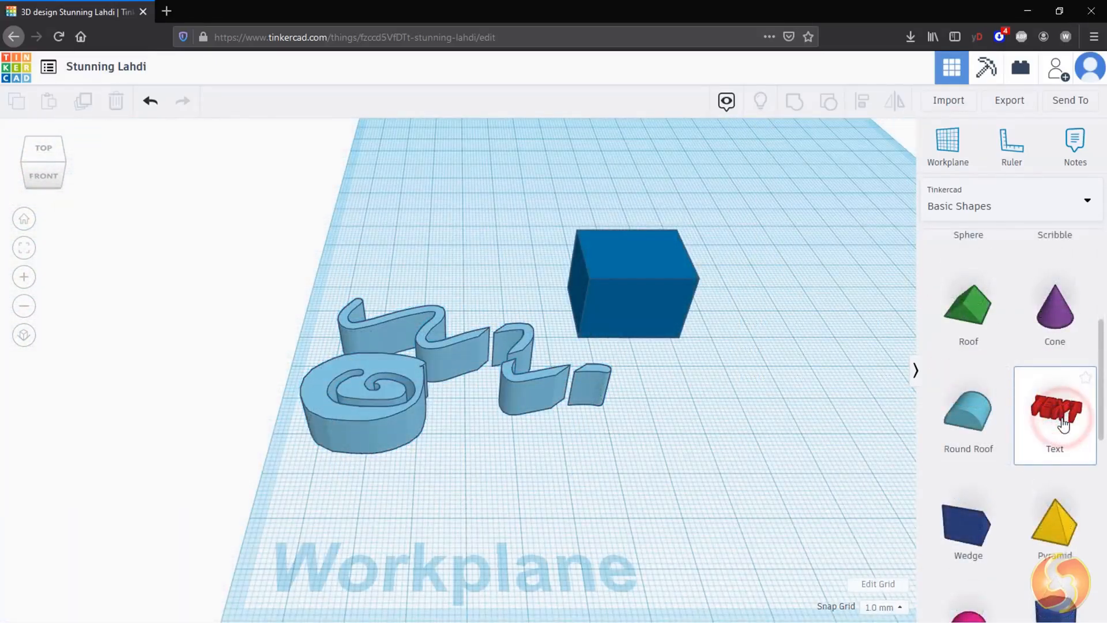
left_click(822, 461)
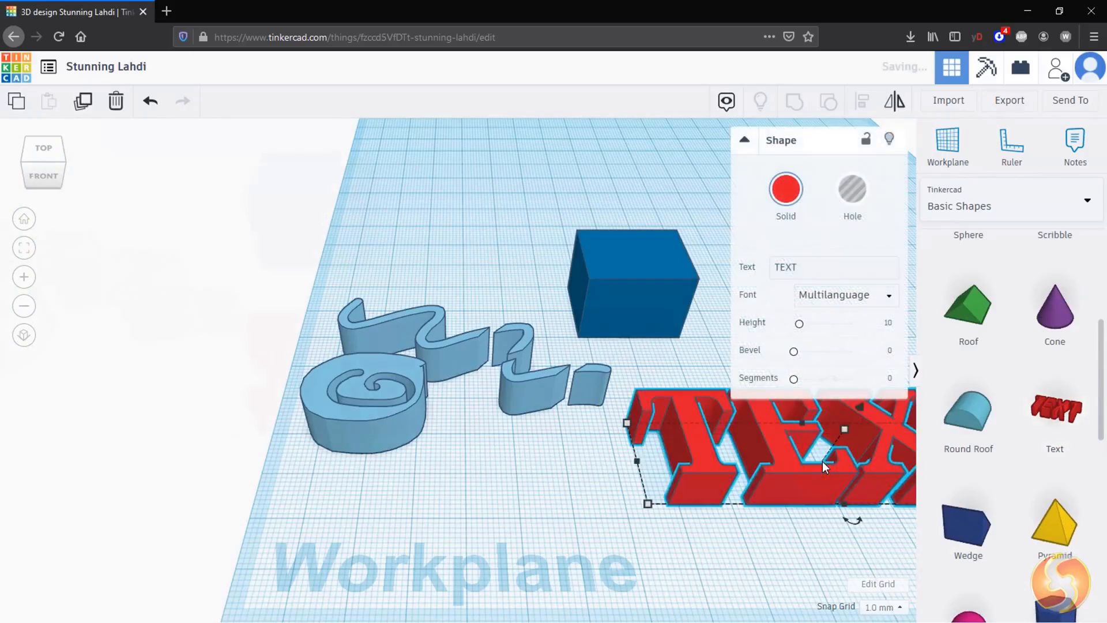
key("f")
Step: Color the text yellow and change its wording to Hello
left_click(787, 191)
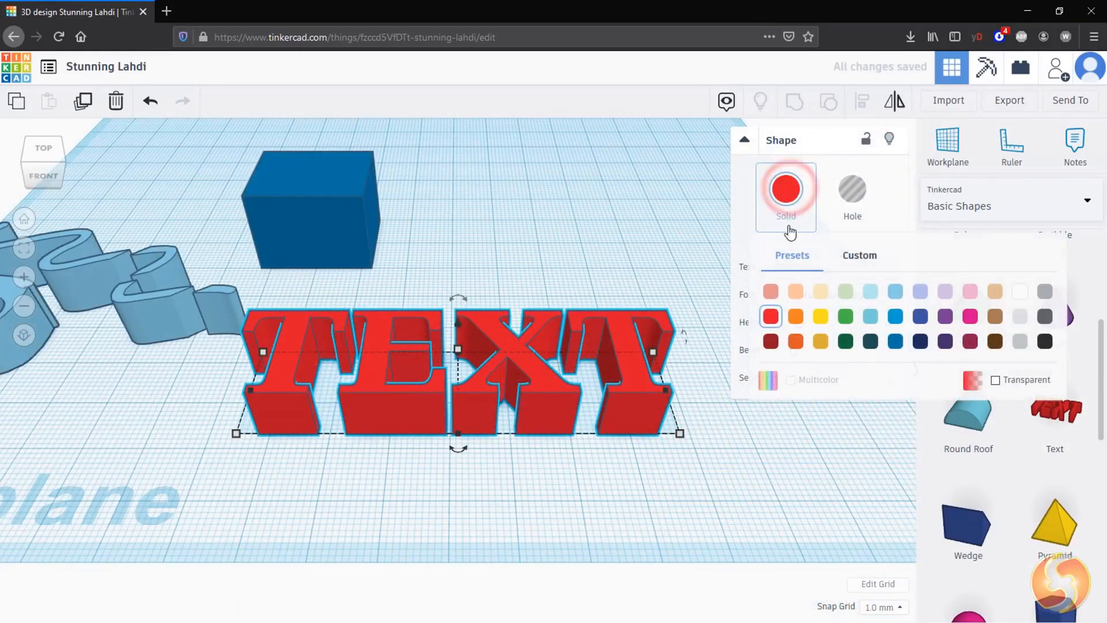
left_click(822, 316)
left_click(756, 277)
type("Hello")
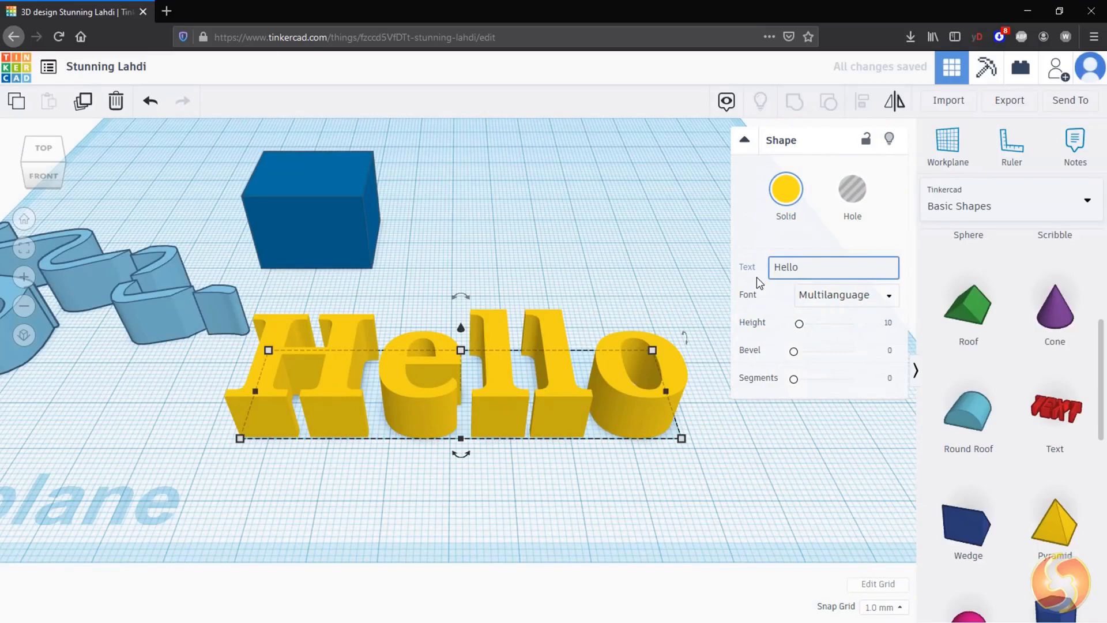
Step: Try the Sans and Sans Mono fonts on the text
left_click(862, 295)
left_click(838, 342)
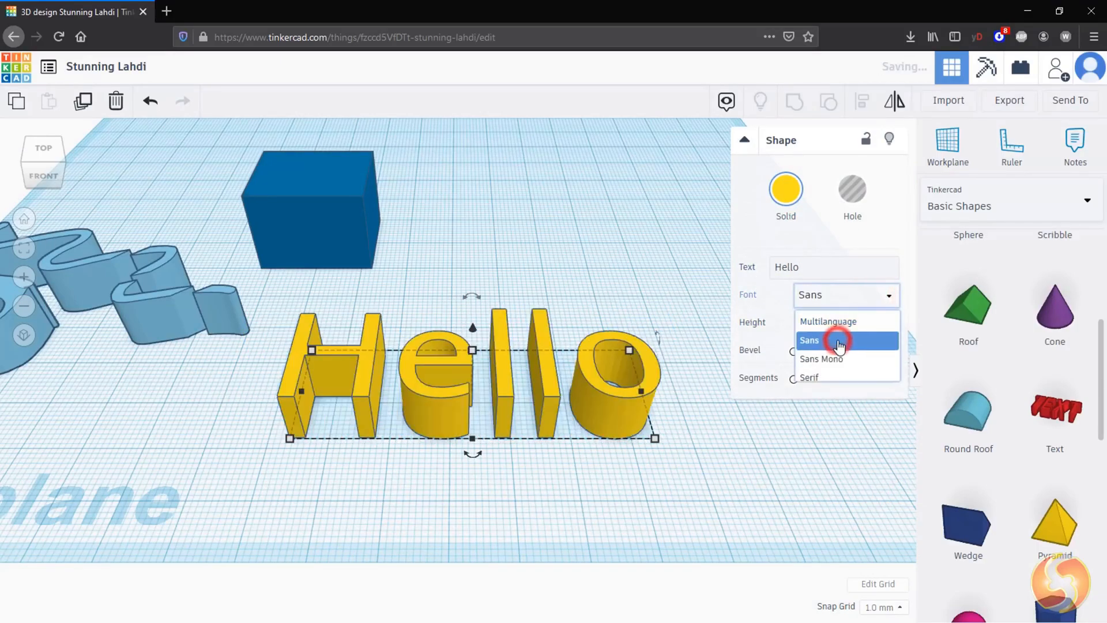
left_click(841, 296)
left_click(837, 364)
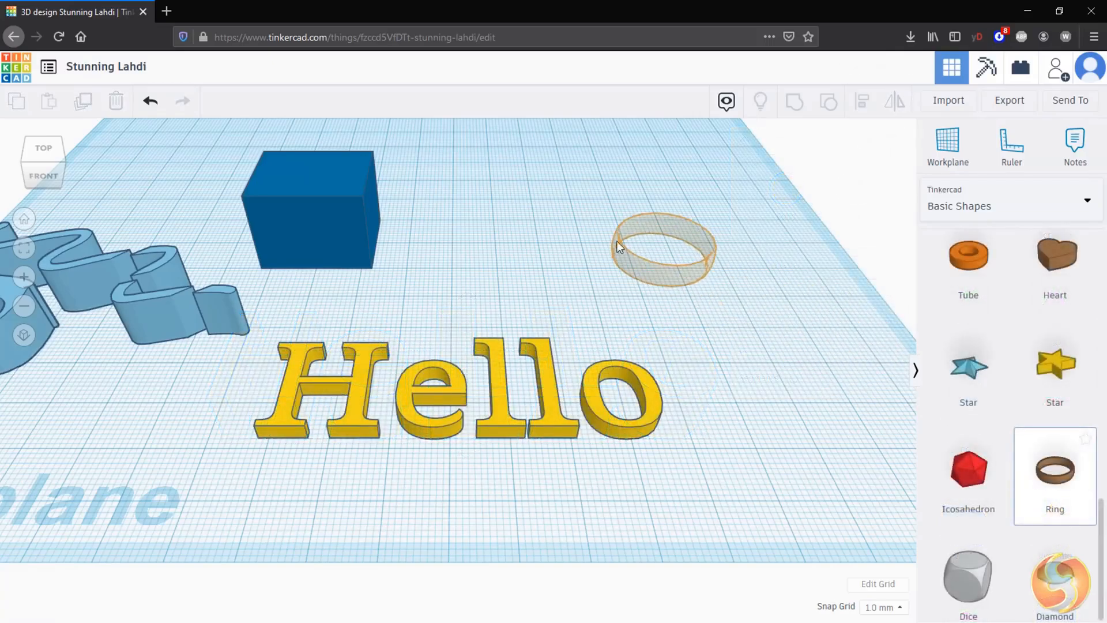
Step: Place a Ring shape on the workplane and focus the view on it
left_click_drag(617, 241, 572, 270)
key("f")
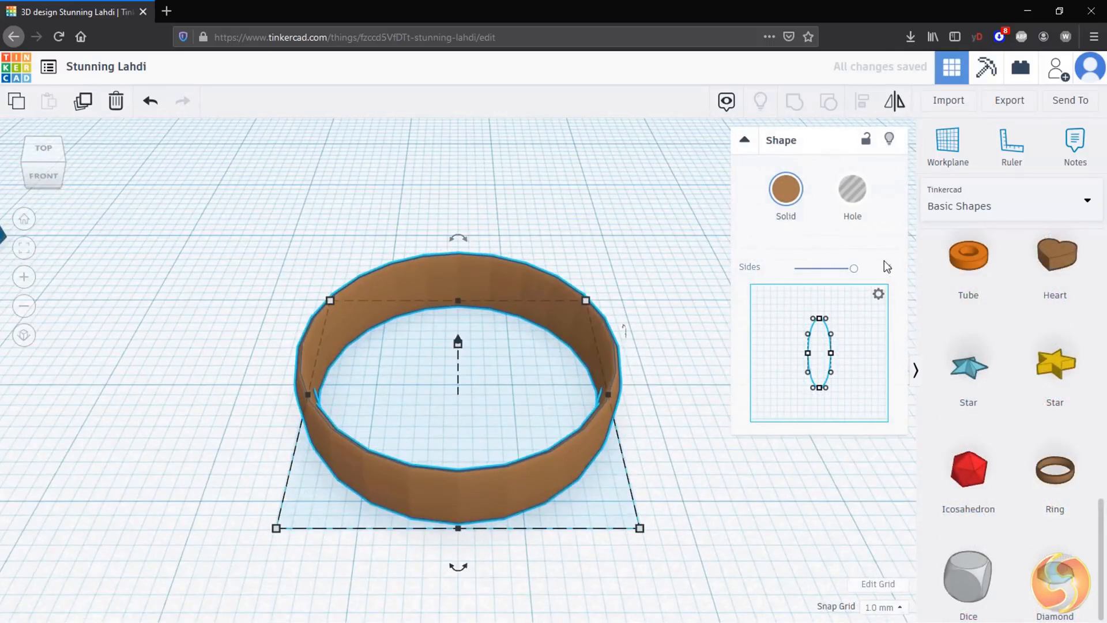
Step: Reshape the ring's cross-section profile into curved sides
mouse_move(842, 337)
left_mouse_down()
mouse_move(849, 358)
mouse_move(831, 349)
left_mouse_up()
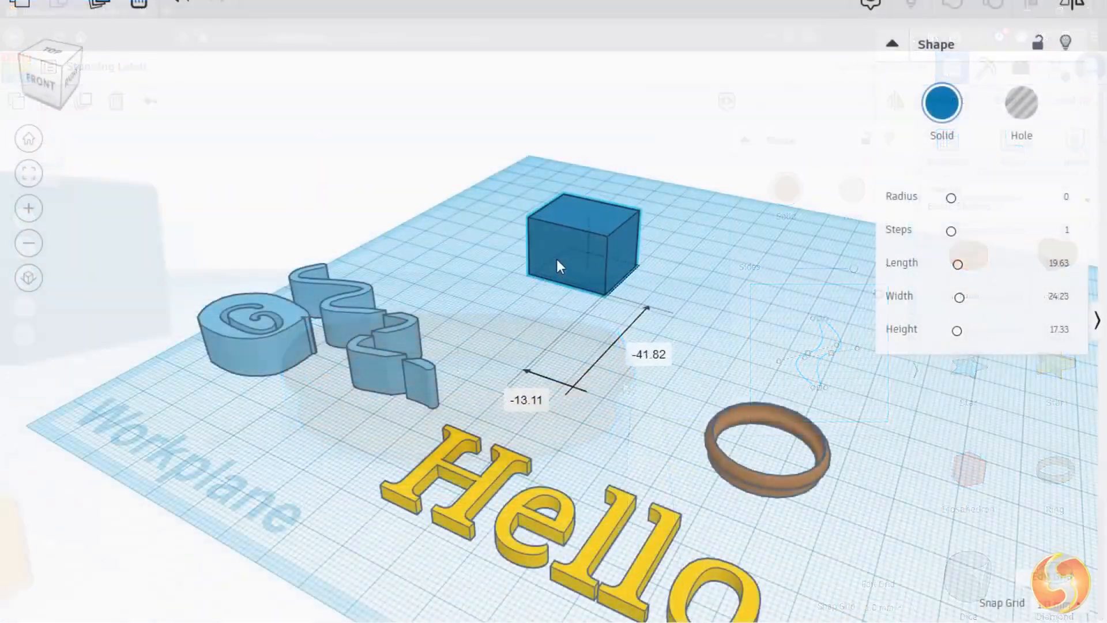
left_click_drag(558, 266, 567, 355)
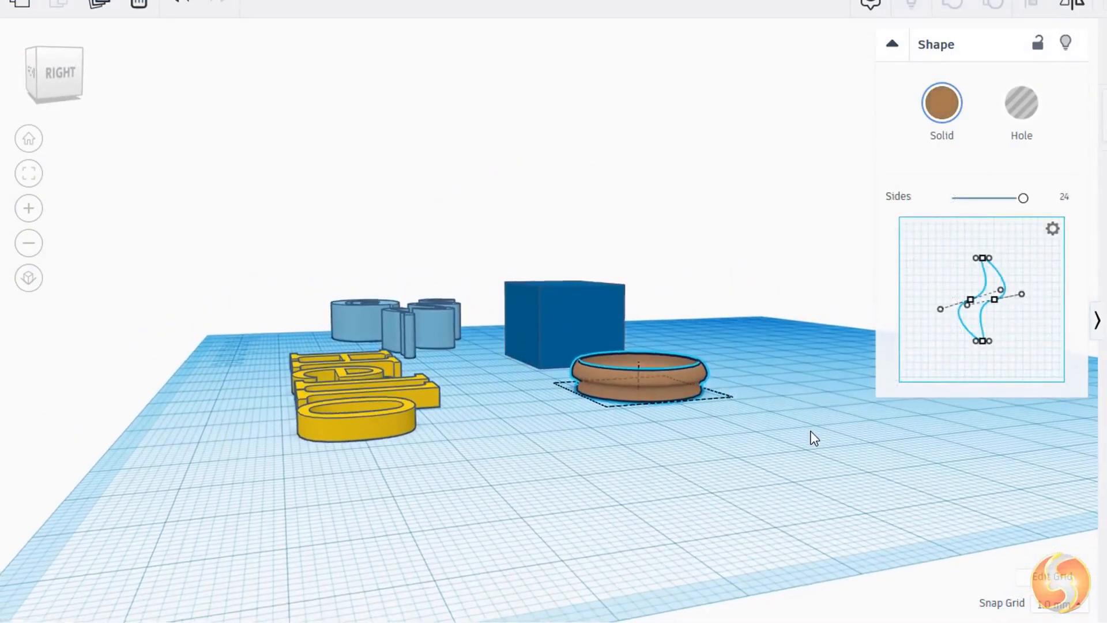
Step: Move the blue box to a new spot on the workplane
left_click_drag(676, 412, 646, 425, "shift")
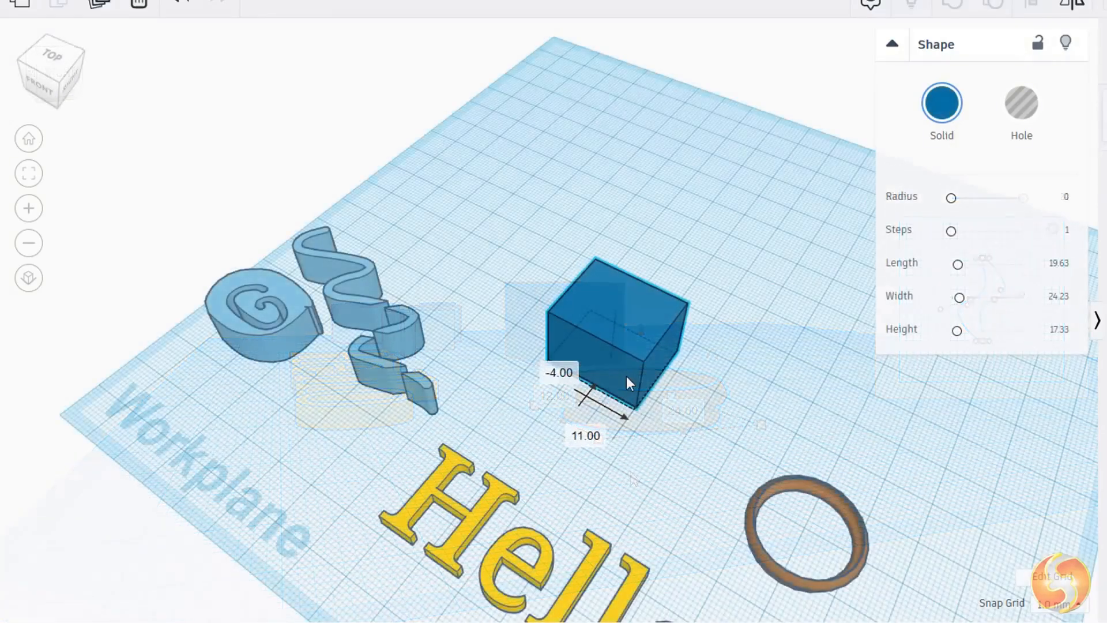
left_click_drag(630, 378, 705, 384)
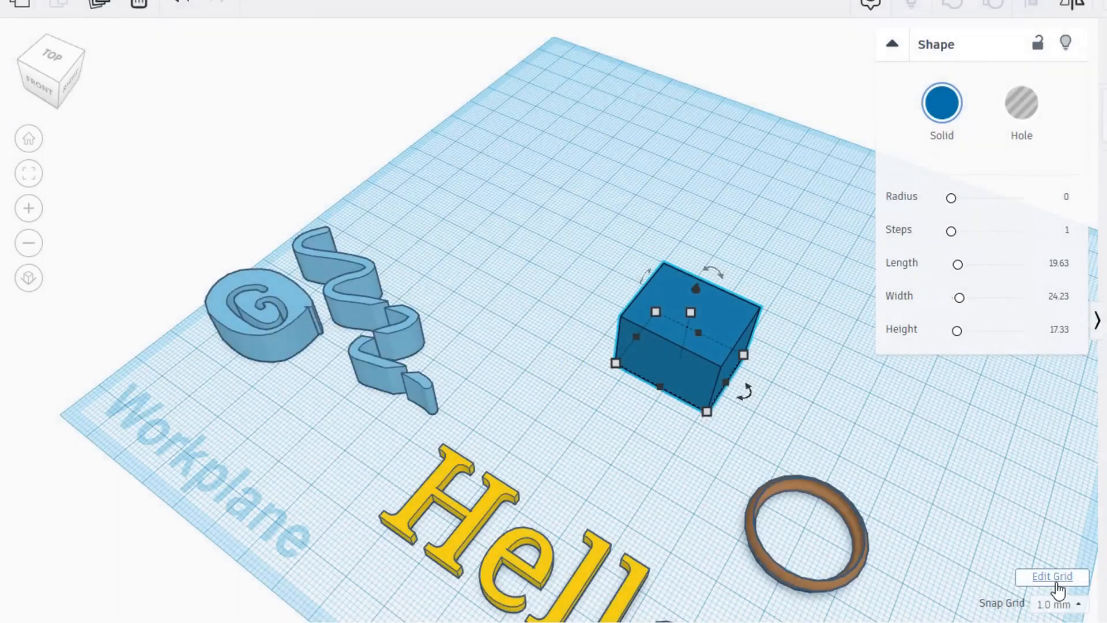
Step: Set the workplane grid to a custom size with a 300 mm width and update it
left_click(1059, 585)
left_click(597, 229)
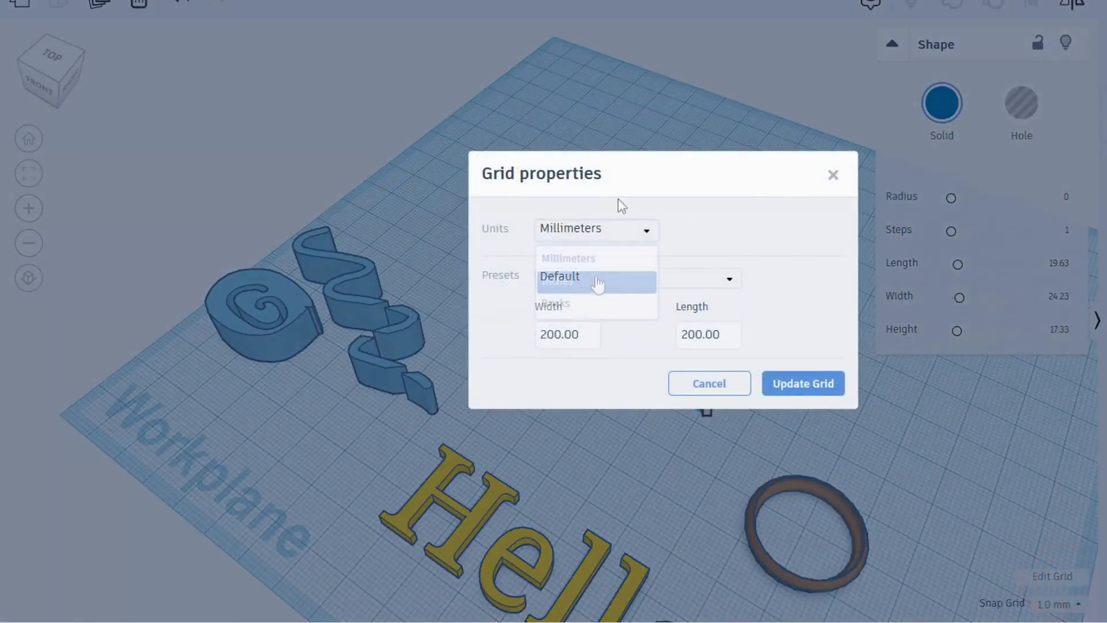
left_click(596, 282)
left_click(737, 334)
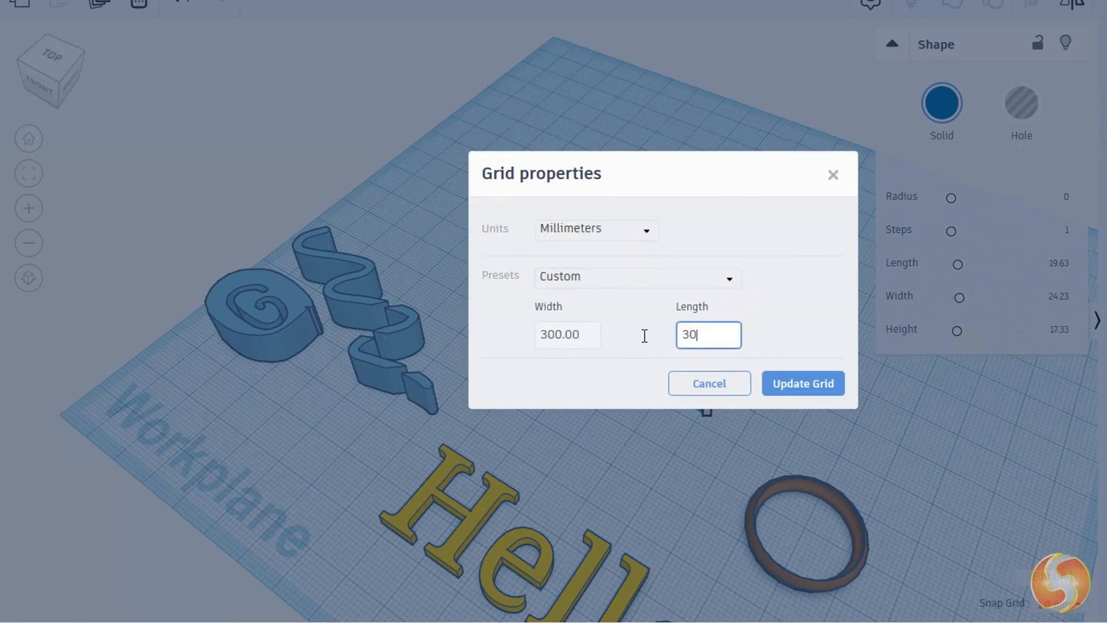
left_click(805, 384)
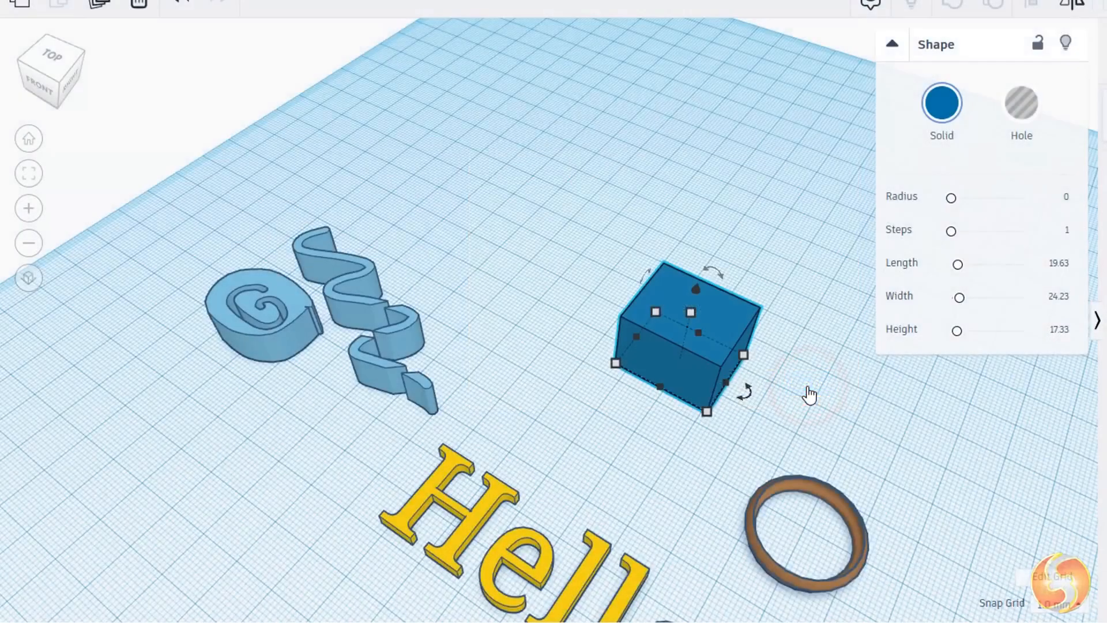
Step: Duplicate the blue box and move the copy back along the workplane
scroll(793, 368, "down", 6)
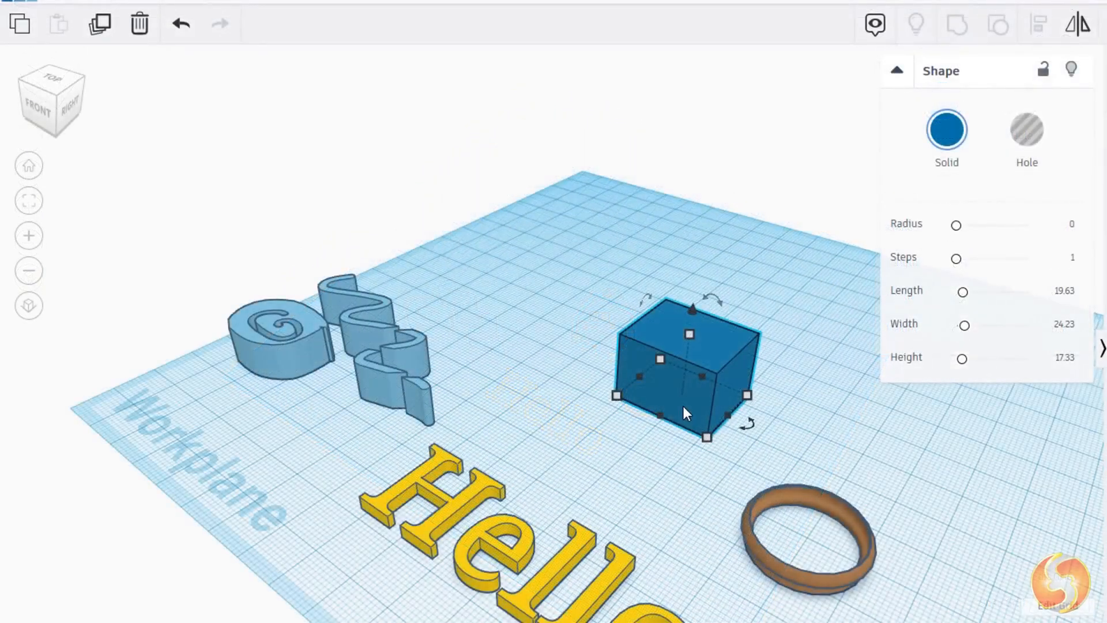
left_click_drag(683, 406, 514, 327, "alt")
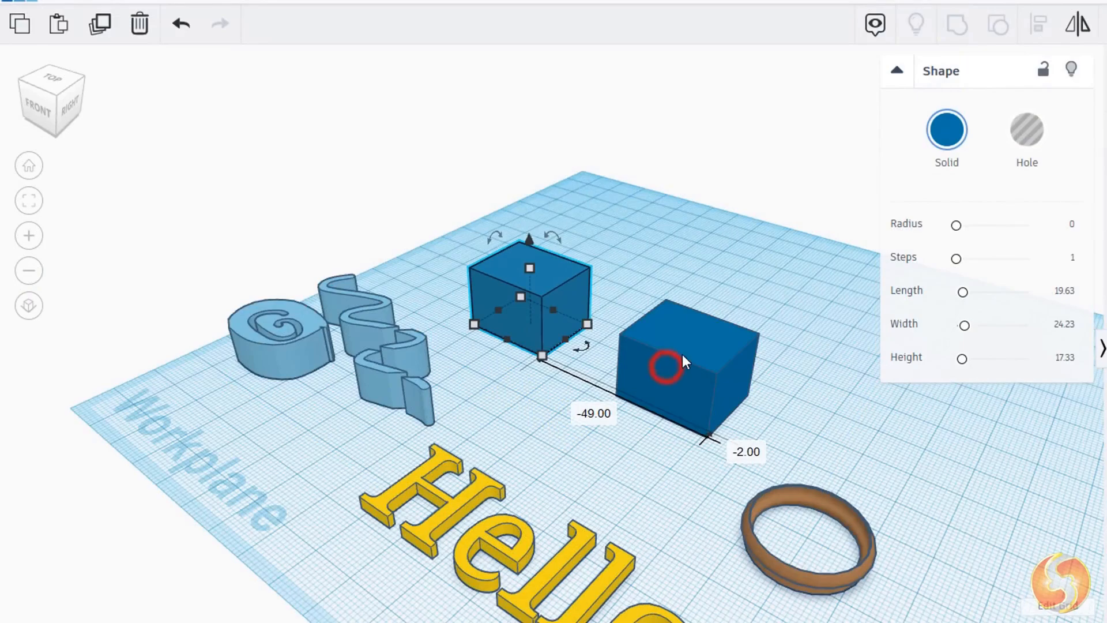
Step: Make another box copy, undo and redo it, then delete that copy
left_click_drag(683, 355, 762, 280, "alt")
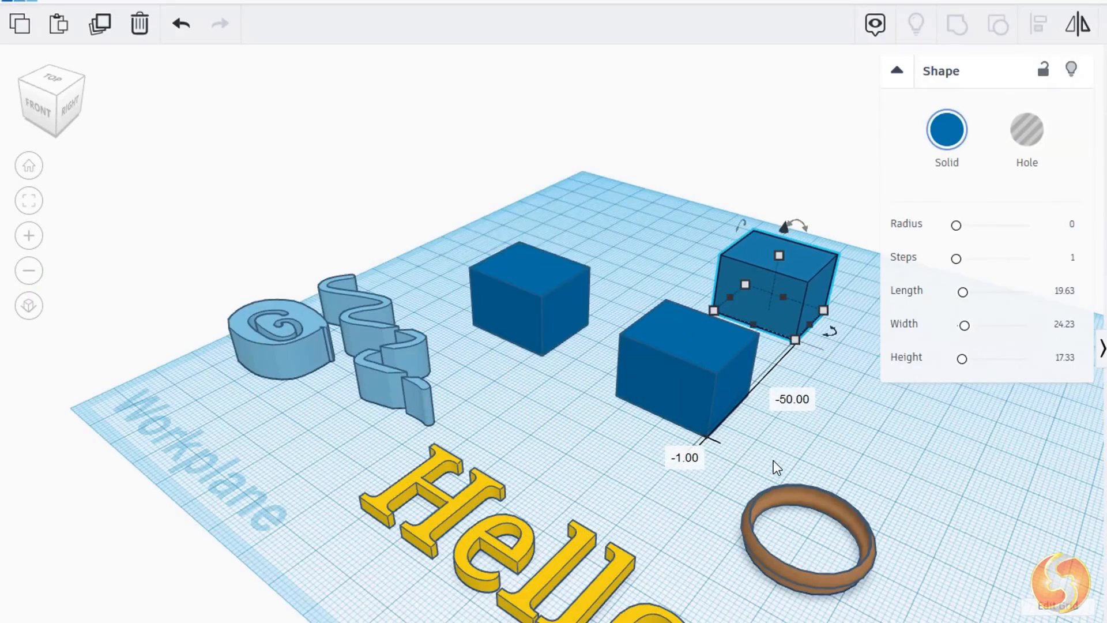
left_click(181, 26)
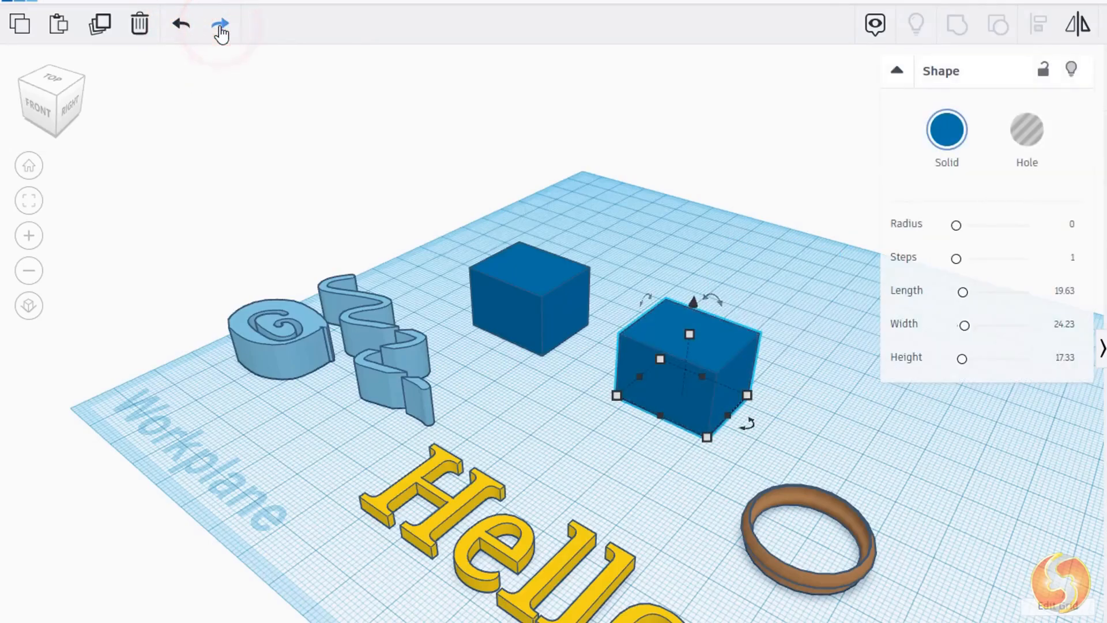
left_click(220, 27)
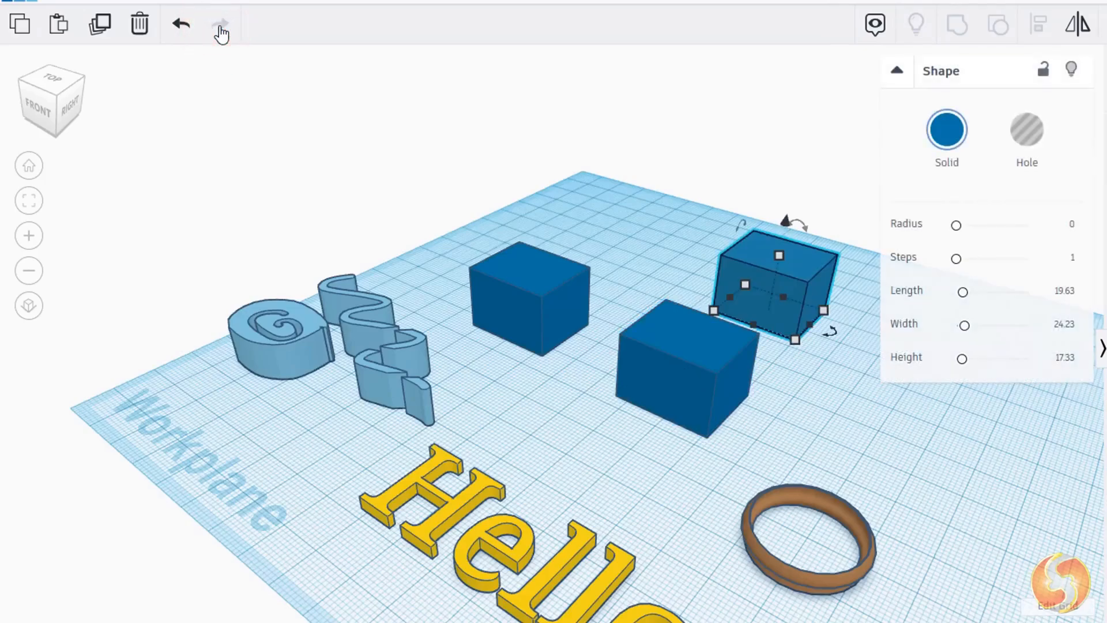
left_click(140, 25)
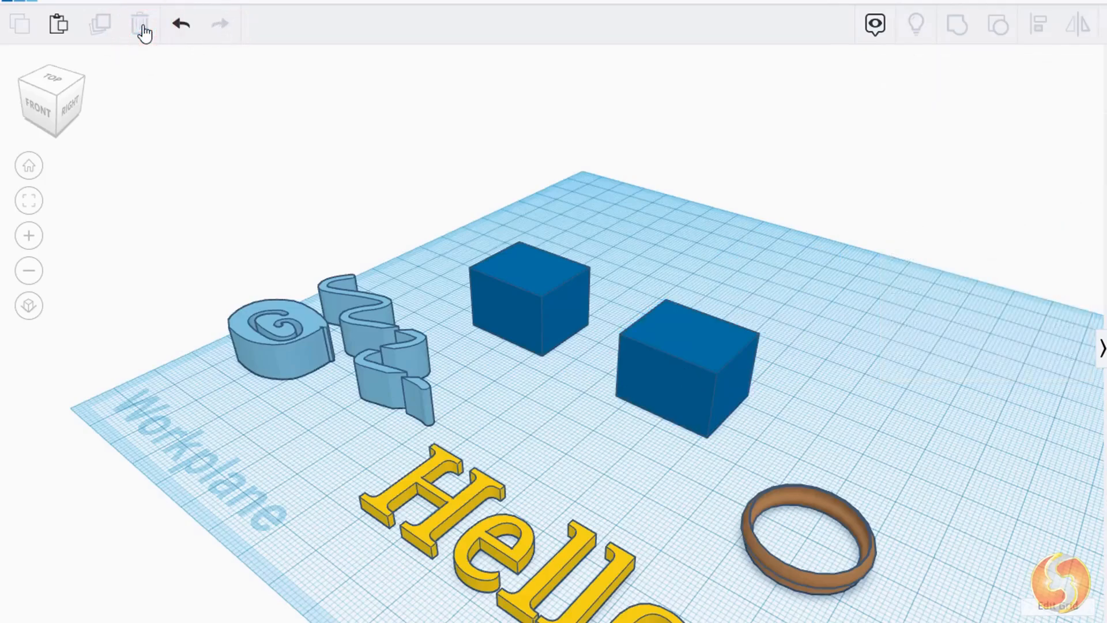
Step: Select the ring and enlarge it by scaling from a corner handle
left_click(521, 279)
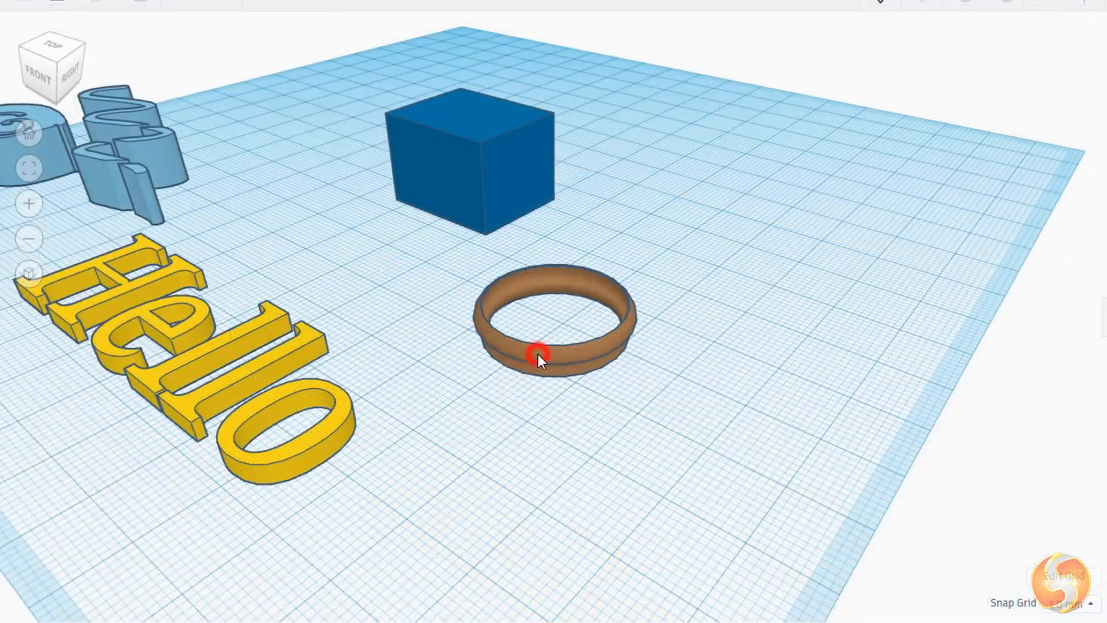
left_click(539, 354)
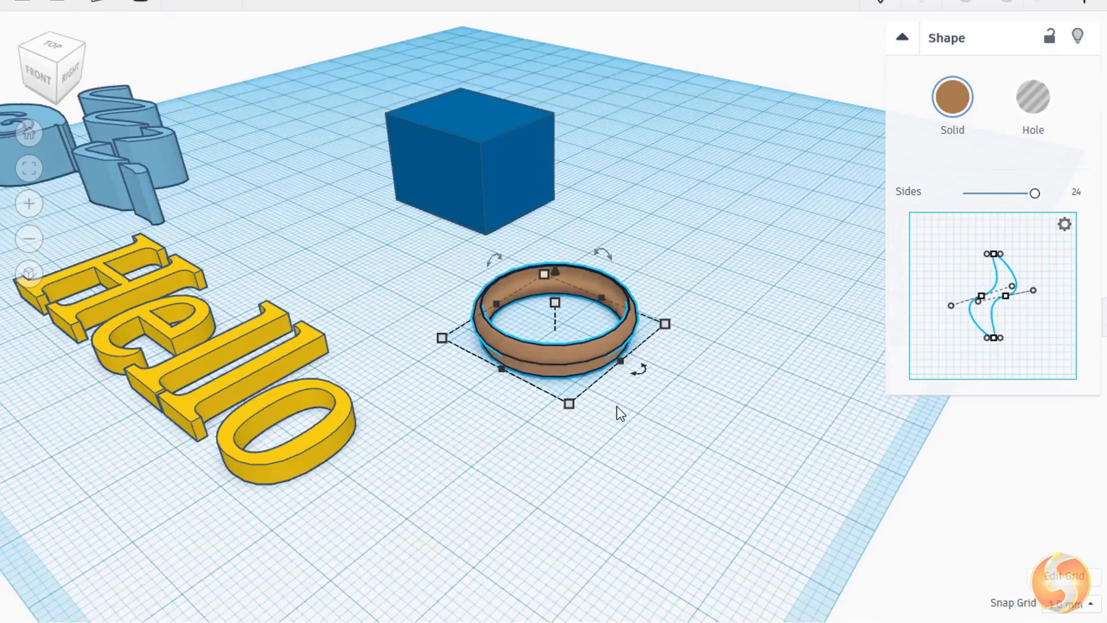
scroll(579, 447, "up", 3)
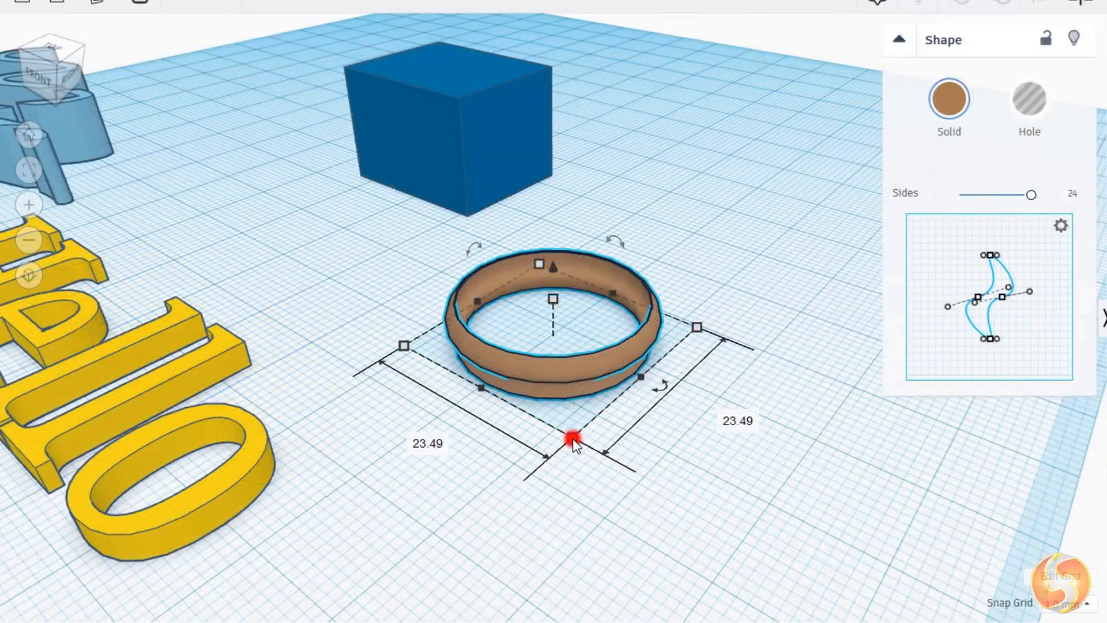
left_click_drag(573, 438, 605, 473)
Step: Rotate the ring on the workplane with its rotation handle
left_click_drag(578, 341, 646, 398, "shift")
left_click_drag(623, 300, 541, 273)
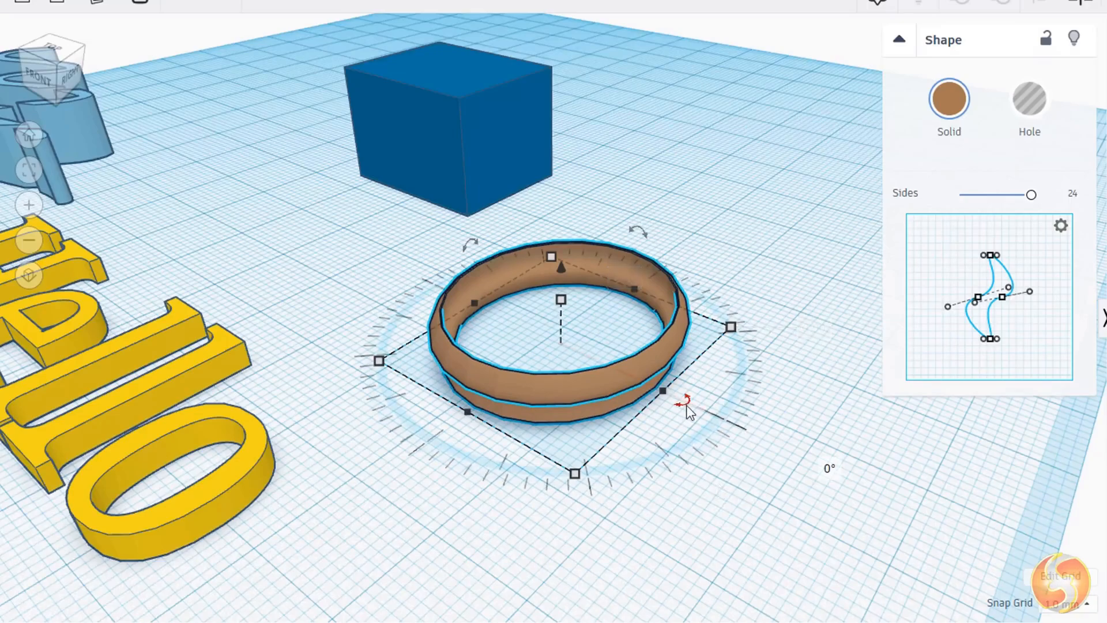
Step: Rotate the ring by 24 degrees, then resize it to about 24.5 by 28 mm from a corner handle
mouse_move(683, 403)
left_mouse_down()
mouse_move(685, 425)
mouse_move(656, 444)
mouse_move(599, 451)
mouse_move(446, 440)
mouse_move(419, 416)
mouse_move(655, 450)
mouse_move(717, 426)
mouse_move(743, 431)
mouse_move(761, 346)
mouse_move(736, 281)
mouse_move(788, 396)
left_mouse_up()
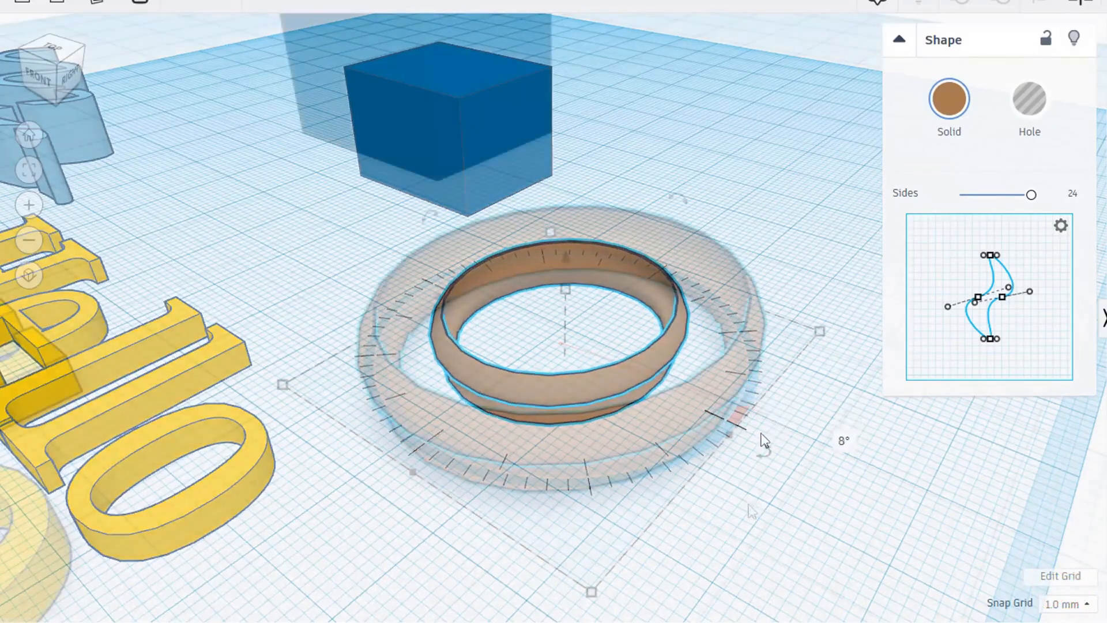
left_click(592, 592)
left_click_drag(592, 592, 578, 553)
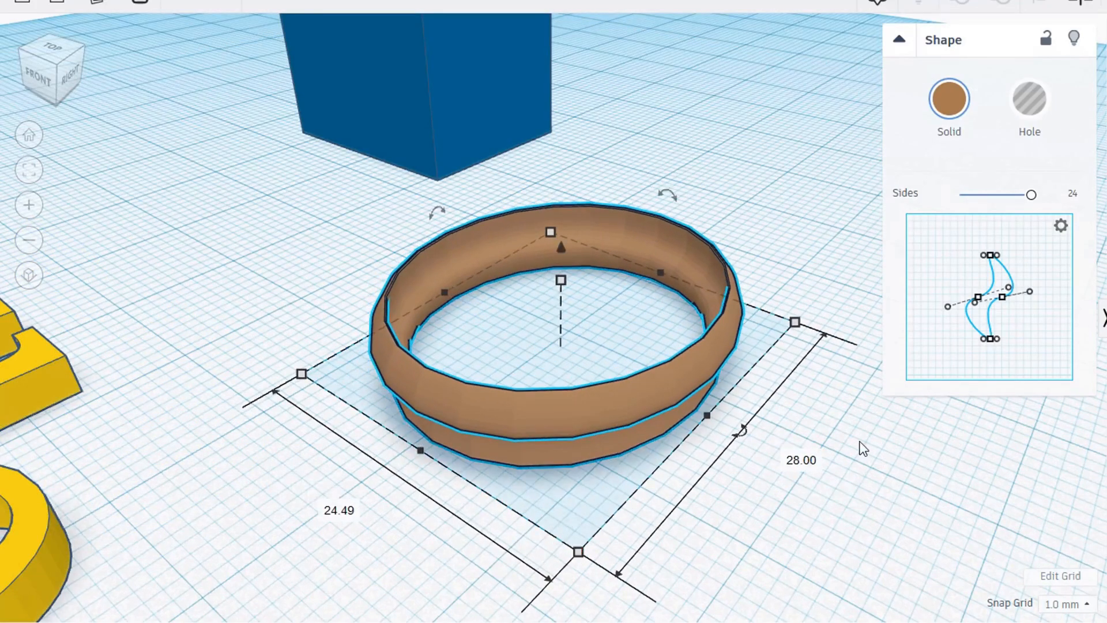
Step: Turn Snap Grid off and fine-tune the ring's size from its corner handle
left_click(1078, 613)
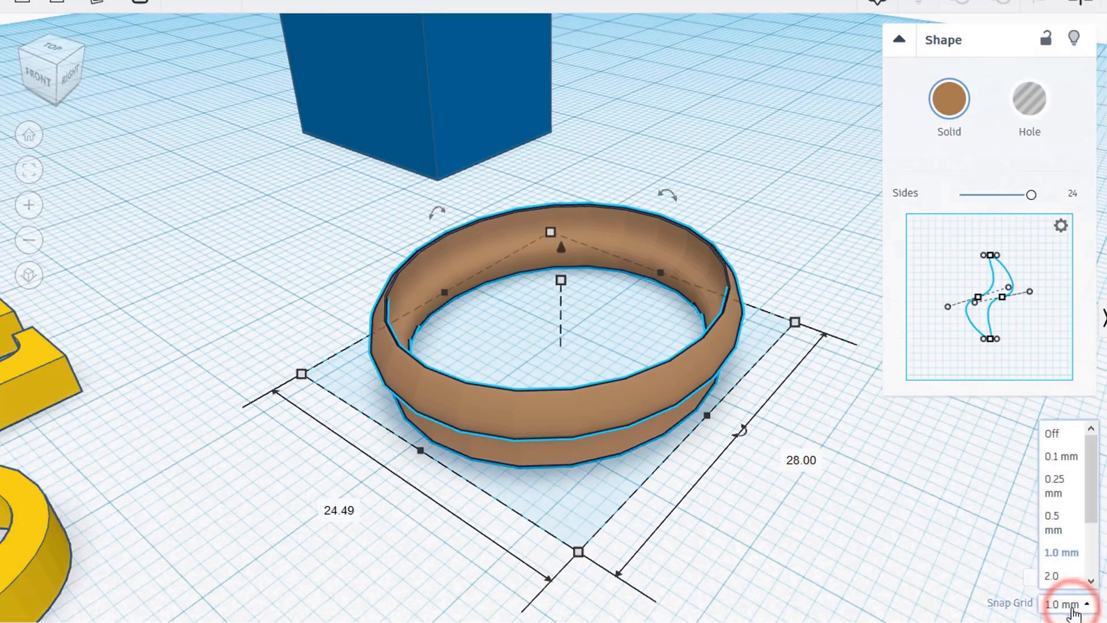
left_click(1063, 434)
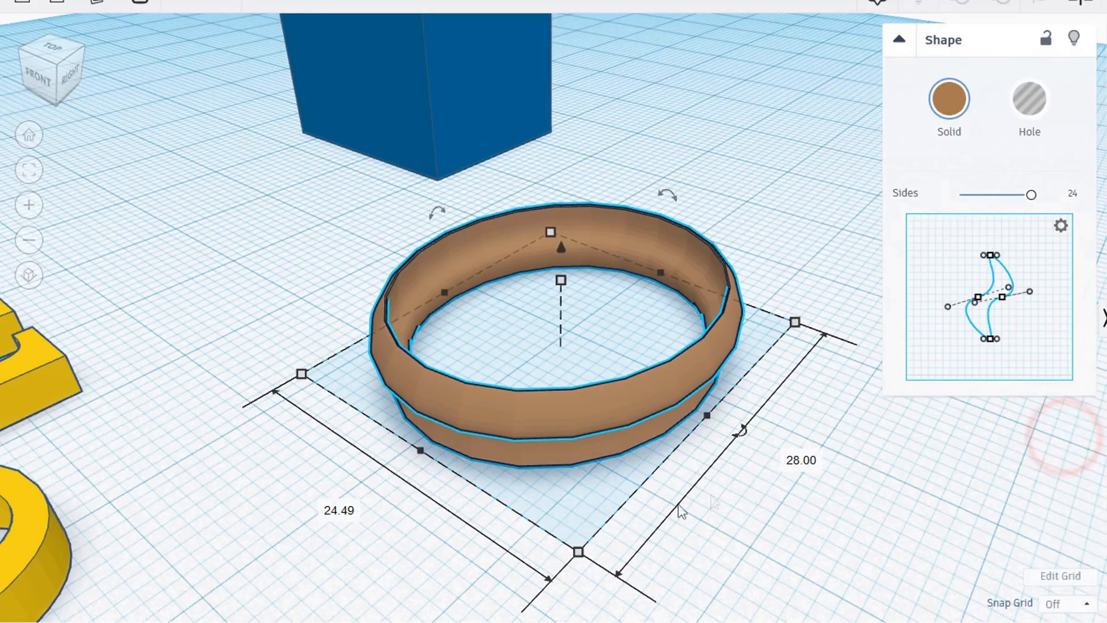
left_click_drag(578, 552, 550, 518)
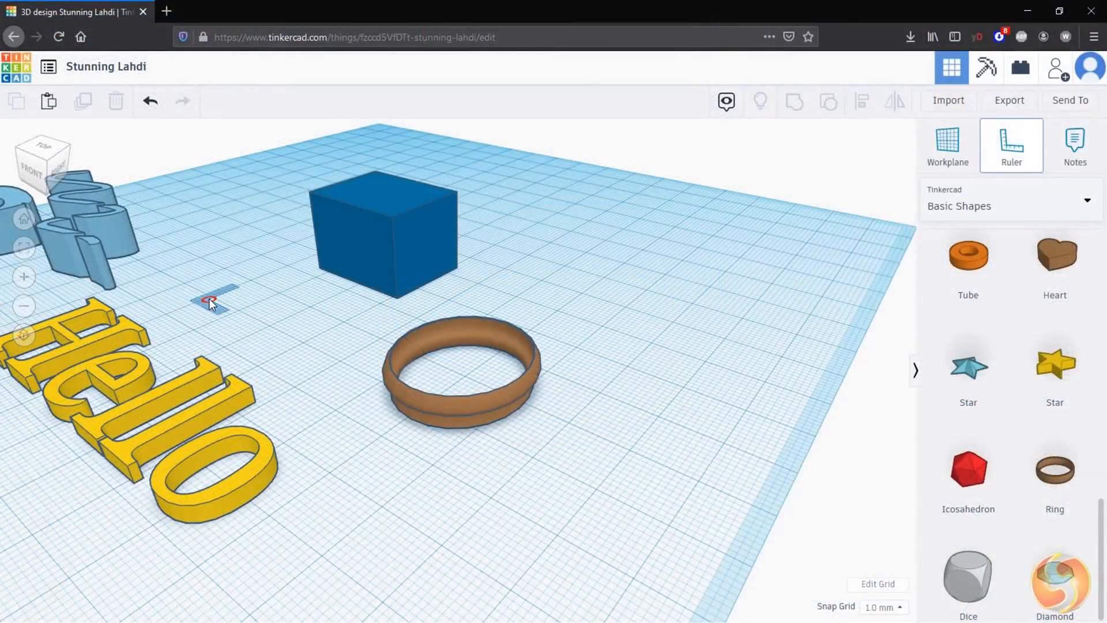
Step: Place the ruler on the workplane and move the ring using the ruler's distance read-outs
left_click(168, 321)
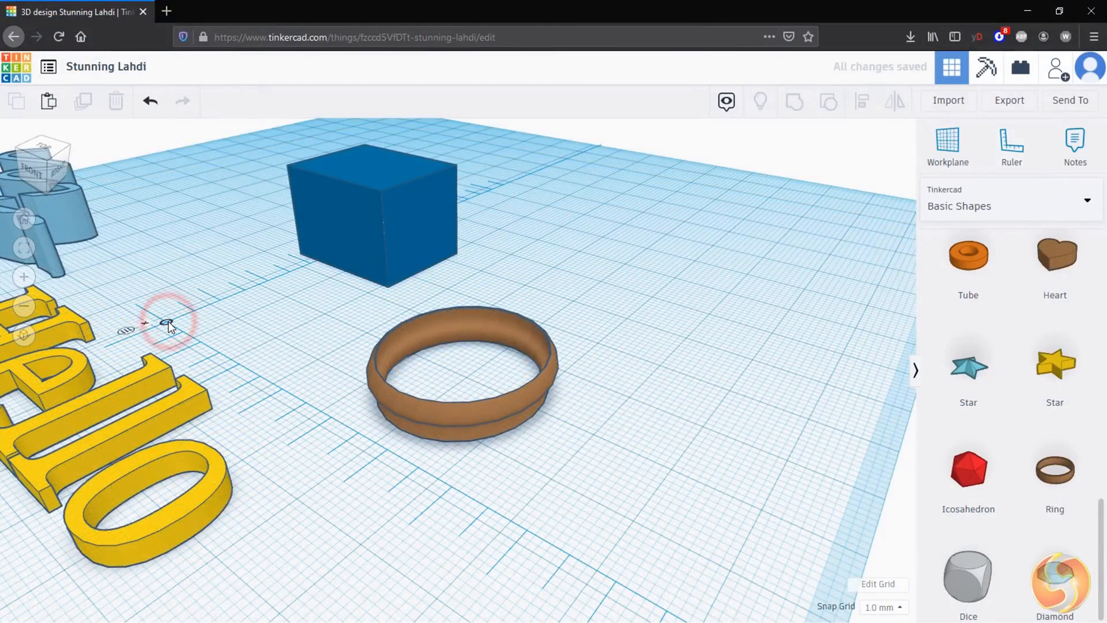
left_click_drag(418, 404, 671, 461)
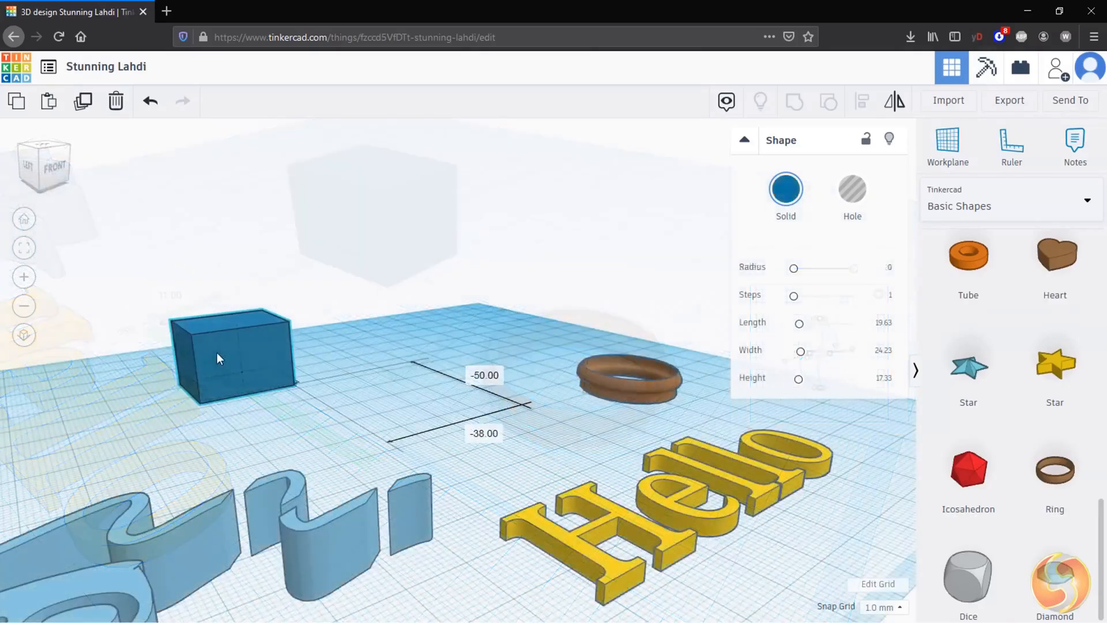
Step: Place the workplane on a side face of the blue box
left_click_drag(217, 351, 476, 387)
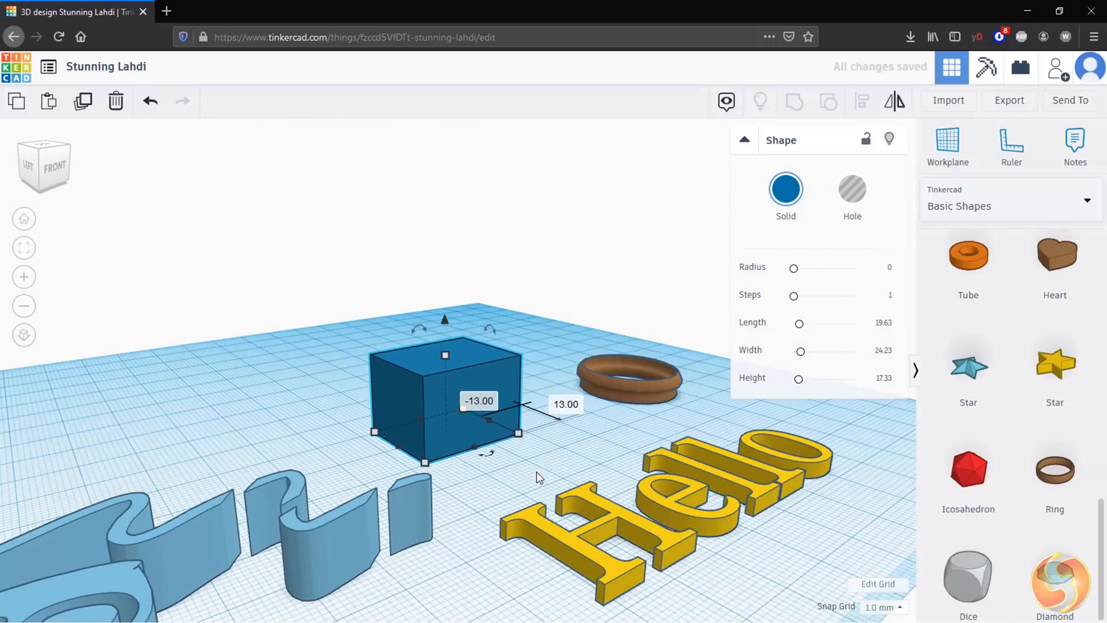
left_click(959, 150)
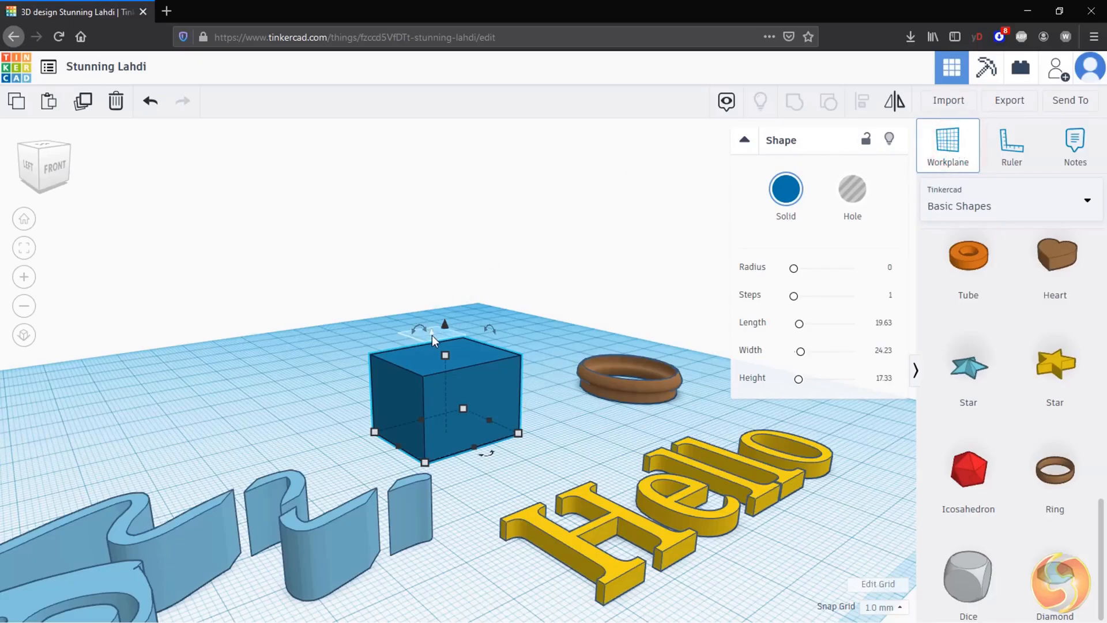
left_click(398, 404)
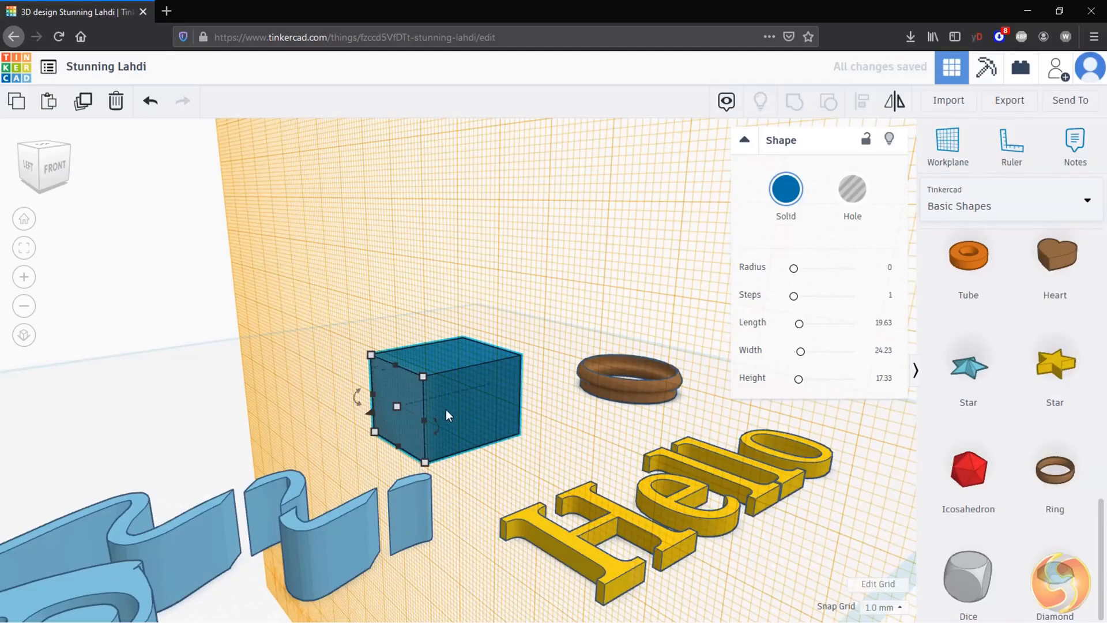
Step: Reposition the scribble shape and the Hello text while the workplane sits on the box face
mouse_move(448, 410)
left_mouse_down()
mouse_move(353, 415)
mouse_move(286, 346)
mouse_move(472, 233)
mouse_move(545, 363)
mouse_move(340, 373)
mouse_move(445, 364)
mouse_move(469, 340)
mouse_move(435, 402)
left_mouse_up()
left_click(318, 531)
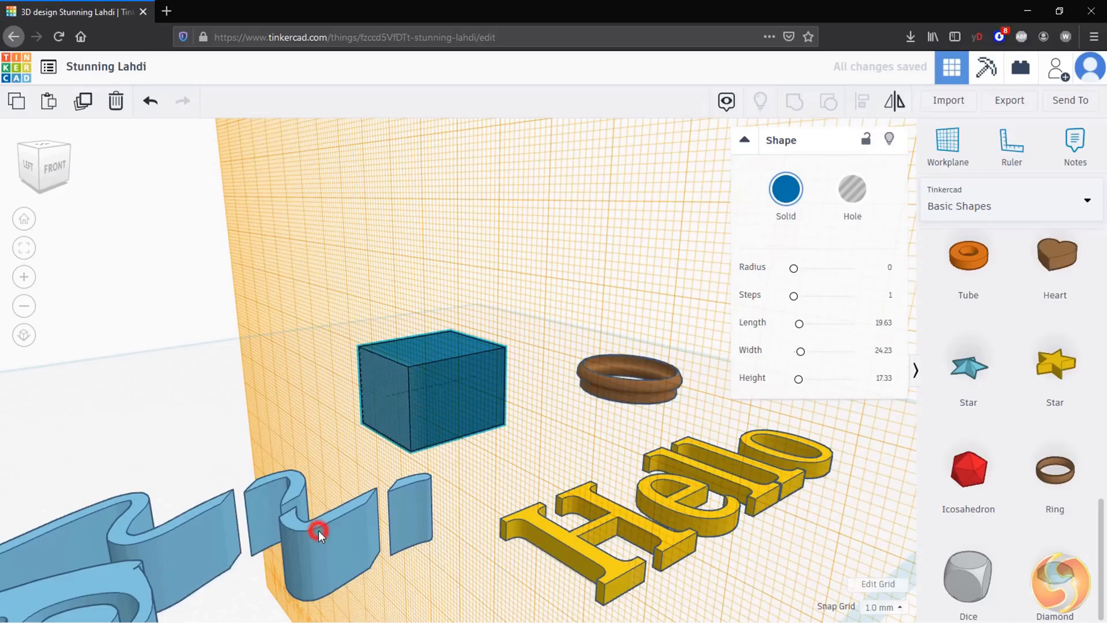
mouse_move(319, 530)
left_mouse_down()
mouse_move(305, 542)
mouse_move(258, 370)
mouse_move(292, 229)
mouse_move(175, 161)
mouse_move(123, 292)
mouse_move(201, 430)
mouse_move(201, 509)
mouse_move(255, 541)
mouse_move(255, 559)
left_mouse_up()
left_click(660, 532)
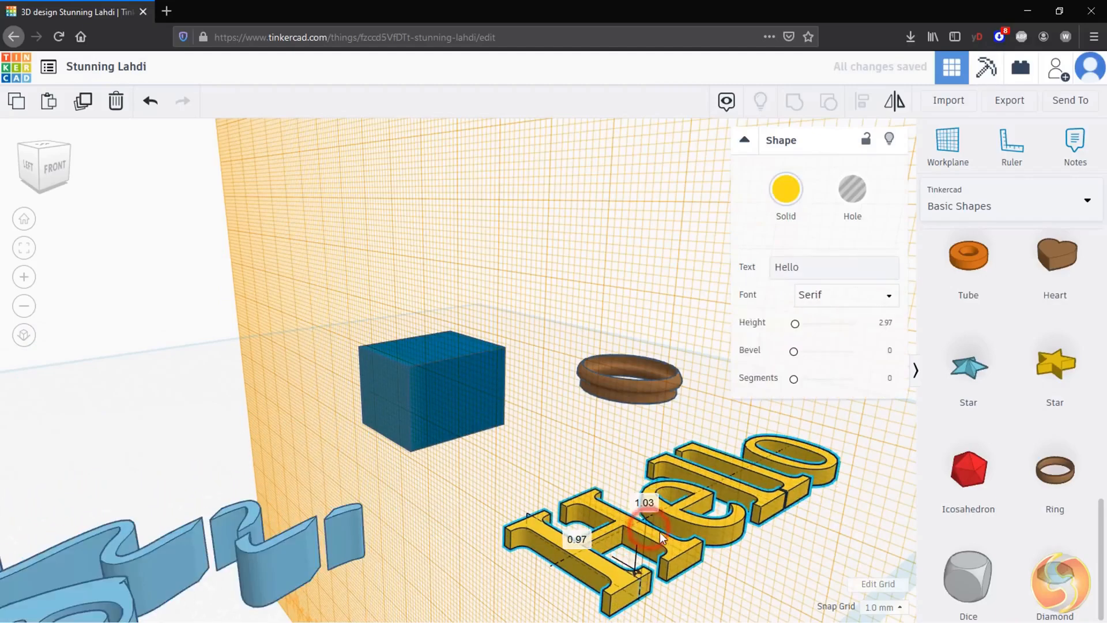
left_click_drag(659, 532, 622, 526)
Step: Return the workplane to the default ground plane
left_click(624, 404)
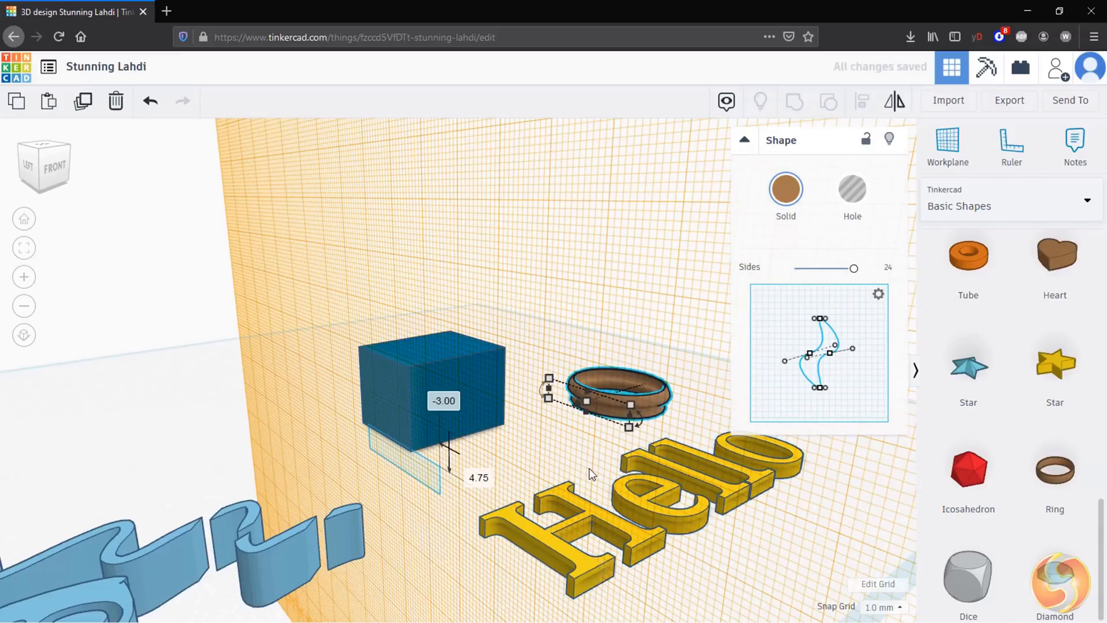
left_click(955, 142)
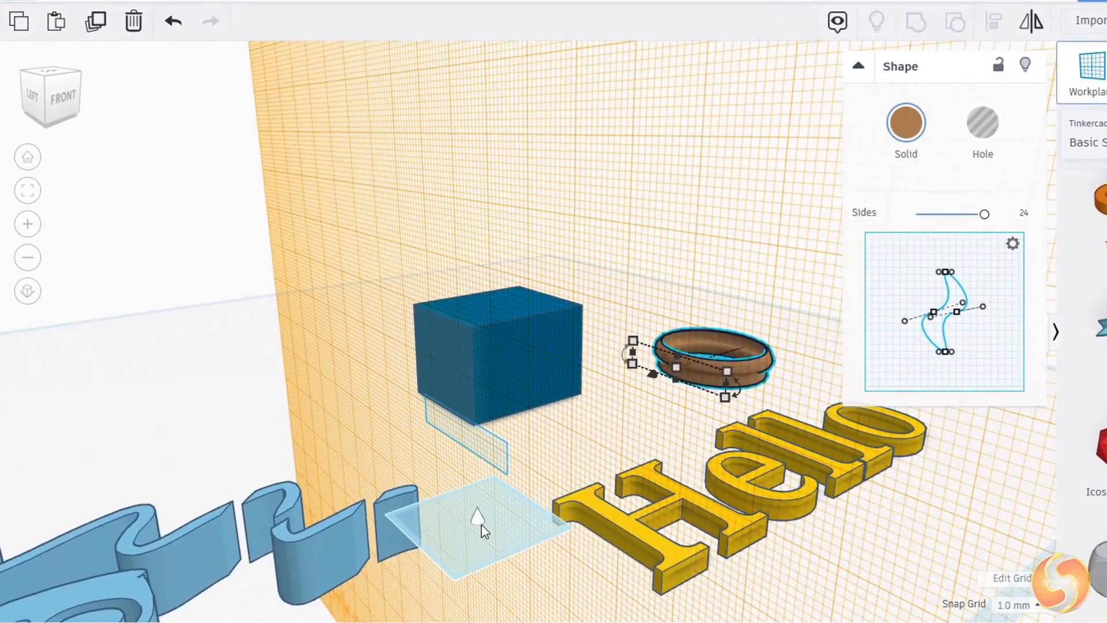
left_click(482, 527)
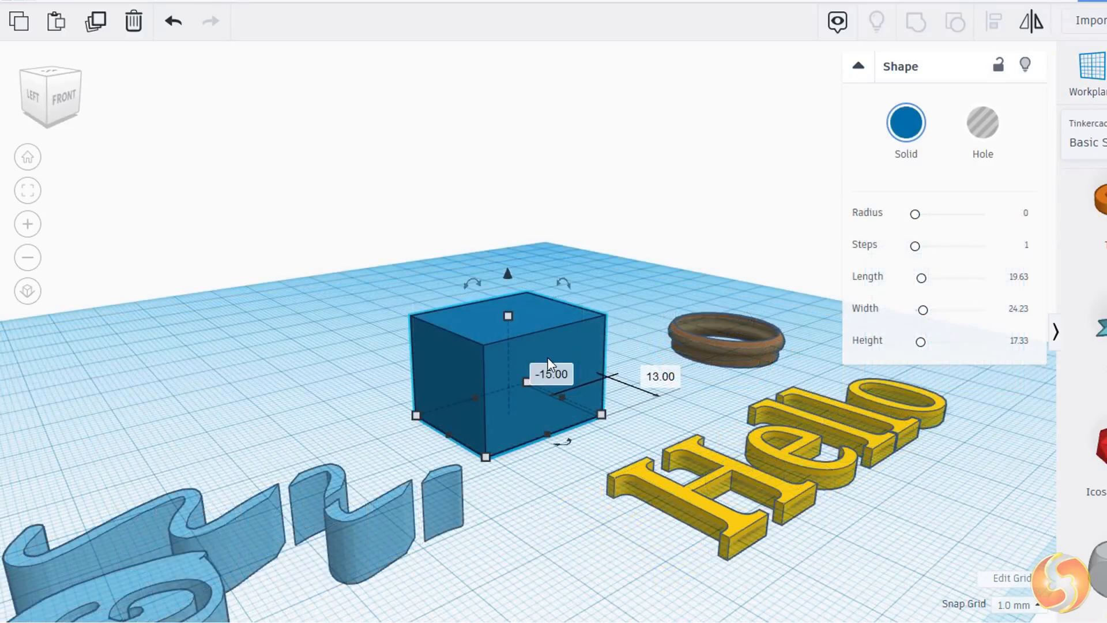
Step: Lock the blue box against editing, then unlock it again
left_click(1000, 72)
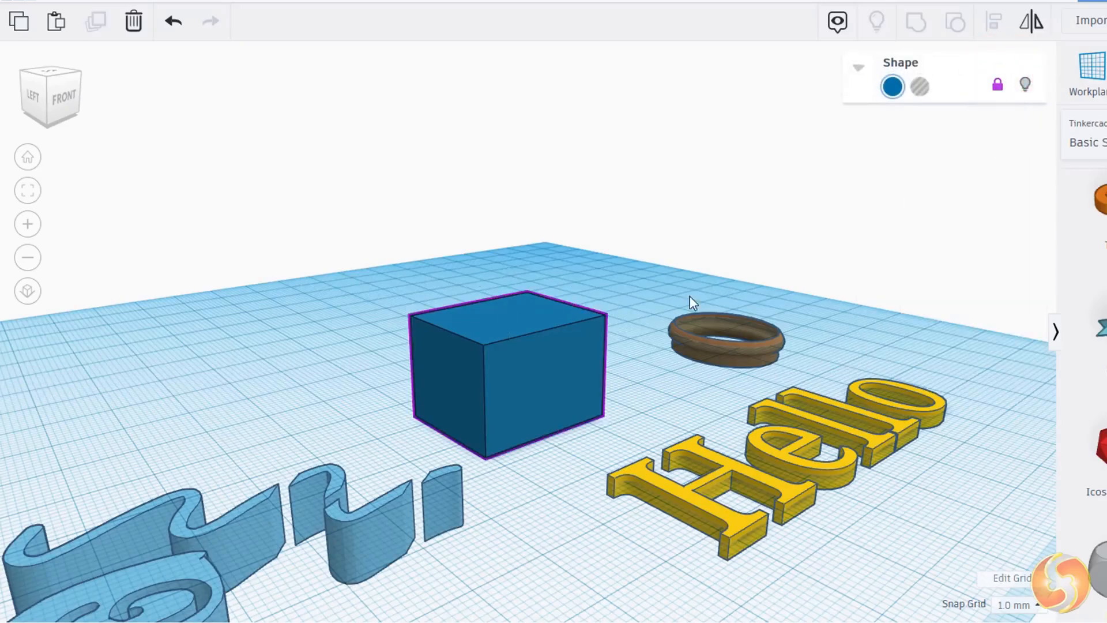
left_click(505, 395)
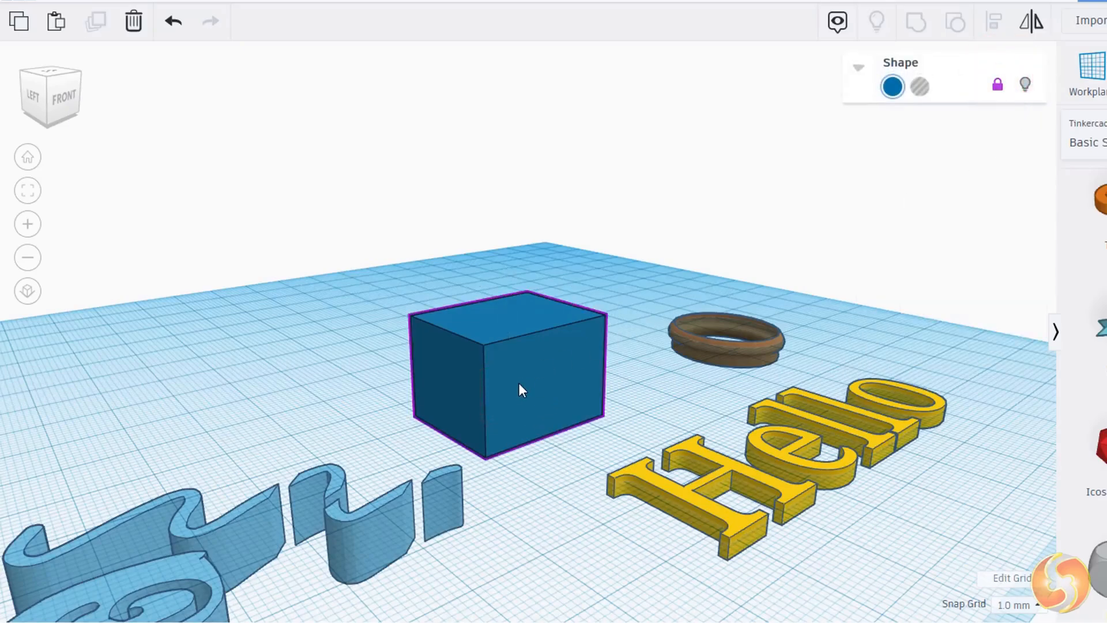
left_click(541, 355)
left_click(997, 84)
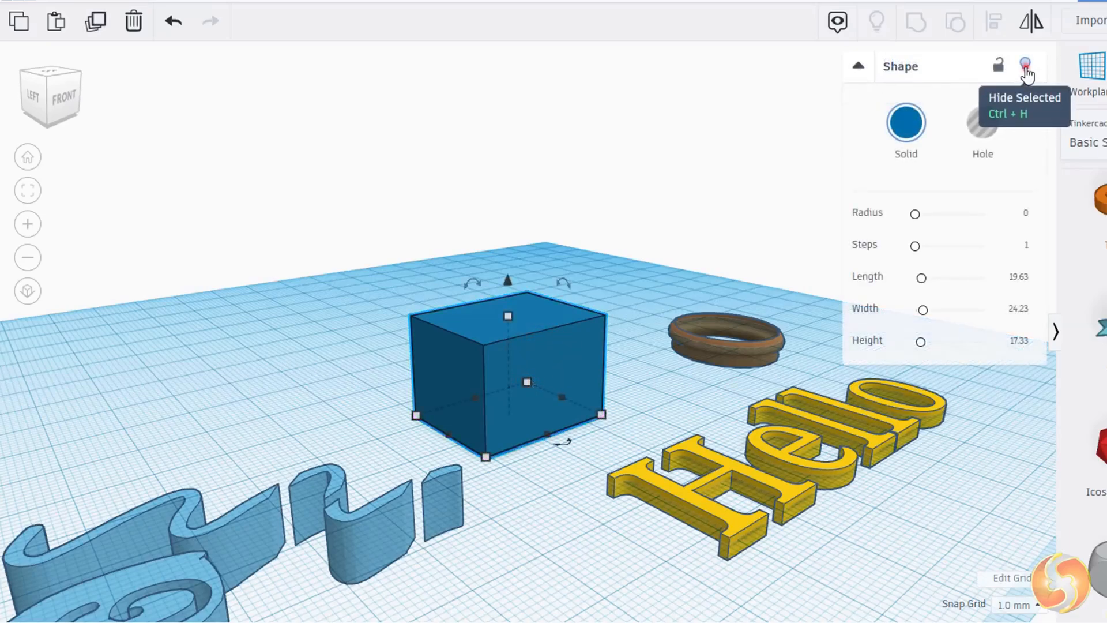
Step: Hide the box and the ring, then show all hidden shapes again
left_click(1025, 66)
left_click(776, 337)
left_click(1024, 66)
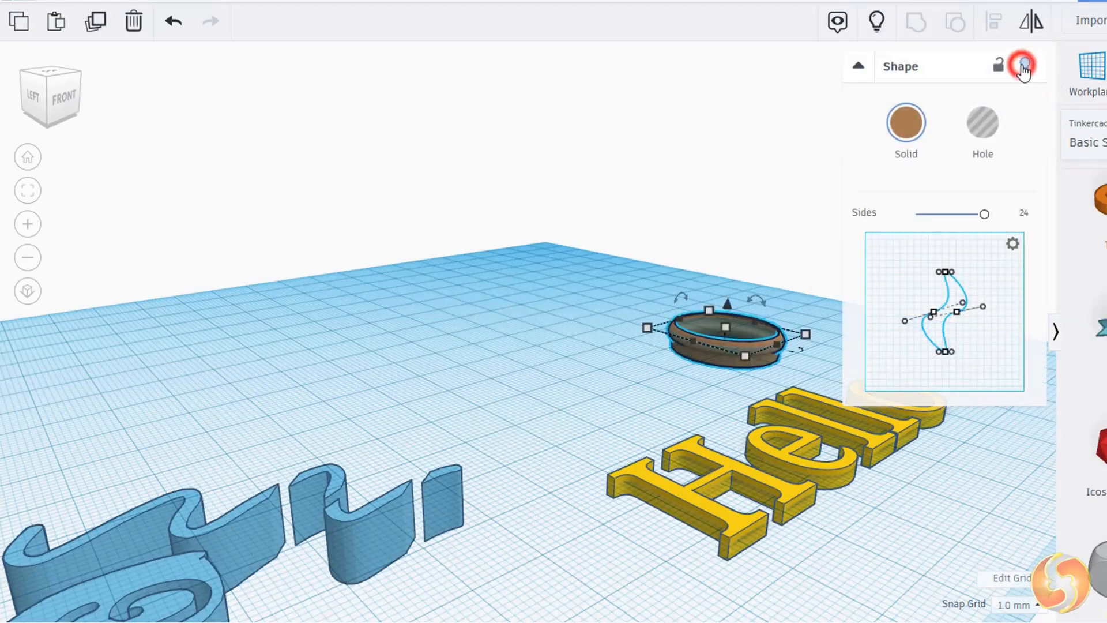
left_click(879, 25)
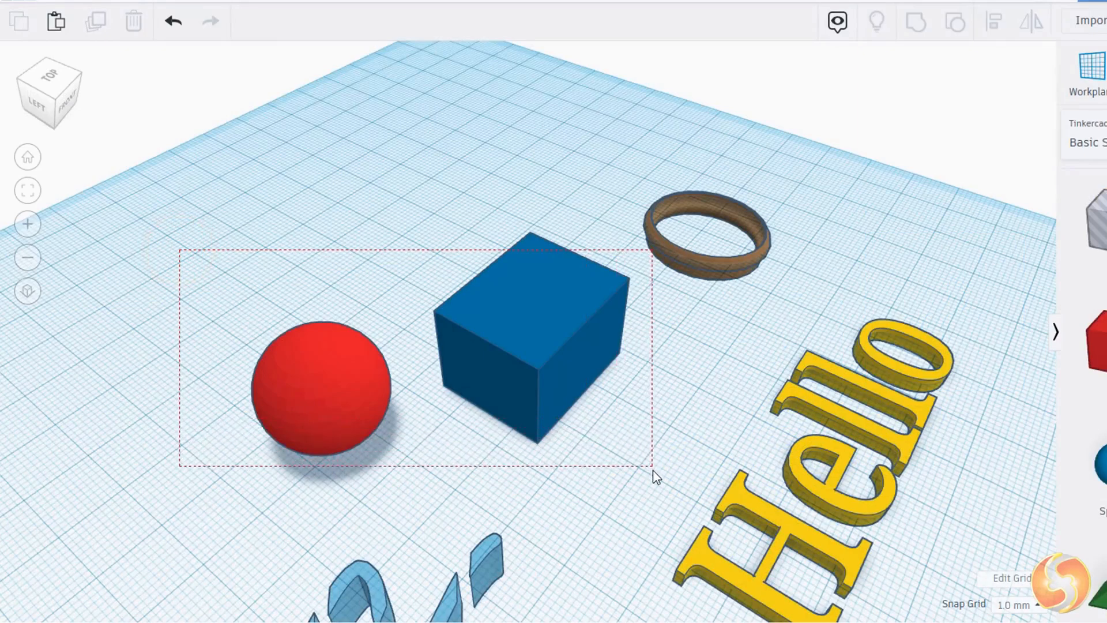
Step: Select the sphere and box together, shift them, and group them
left_click_drag(641, 498, 642, 497)
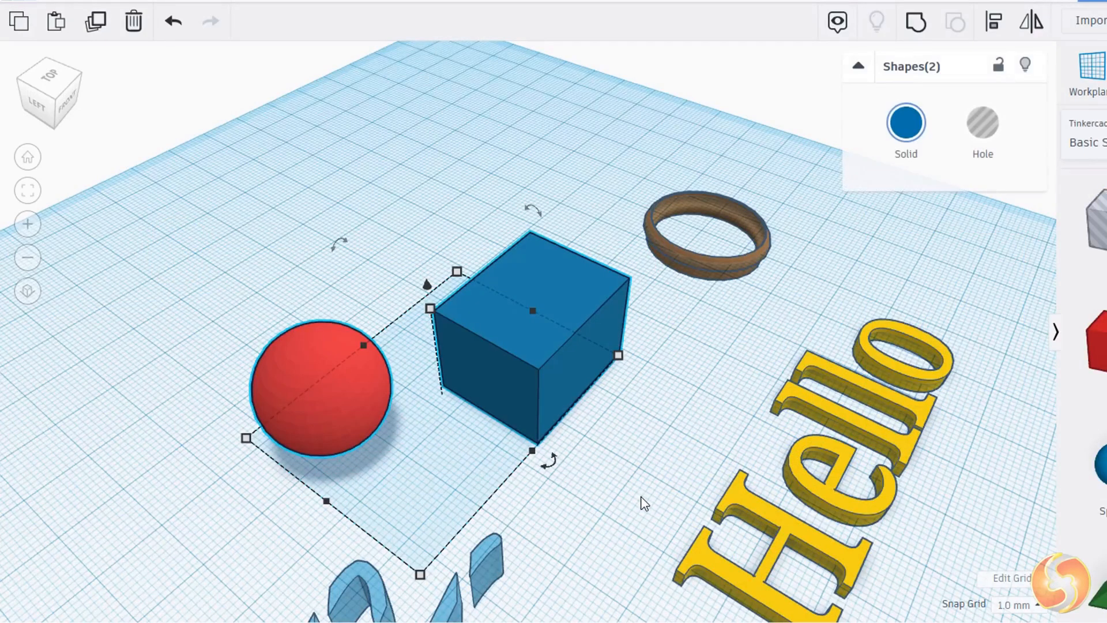
left_click_drag(518, 390, 478, 385)
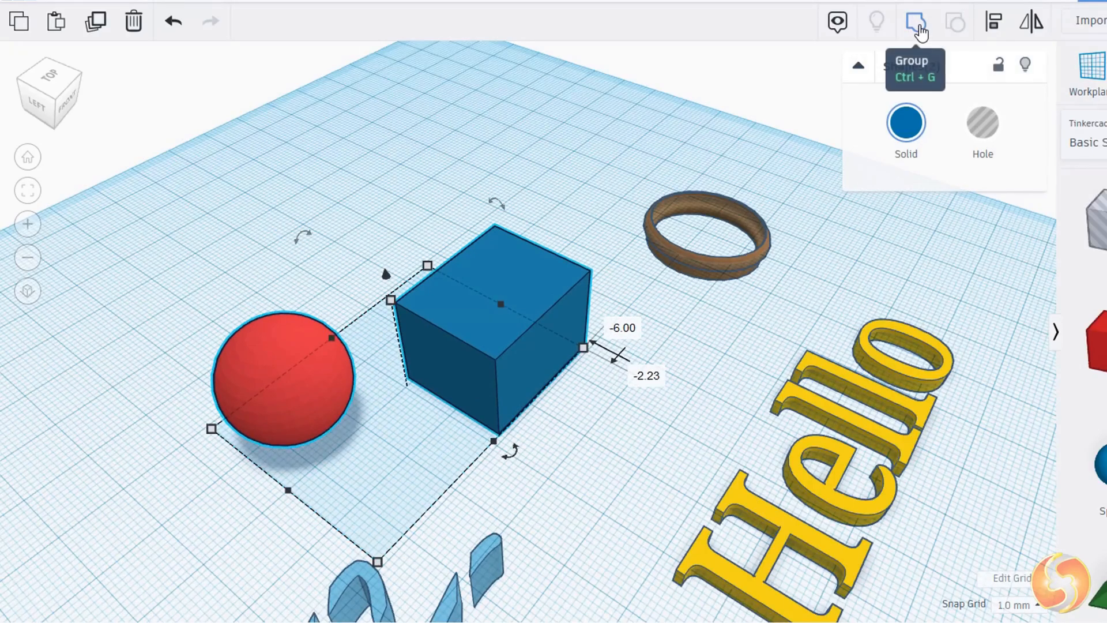
left_click(918, 26)
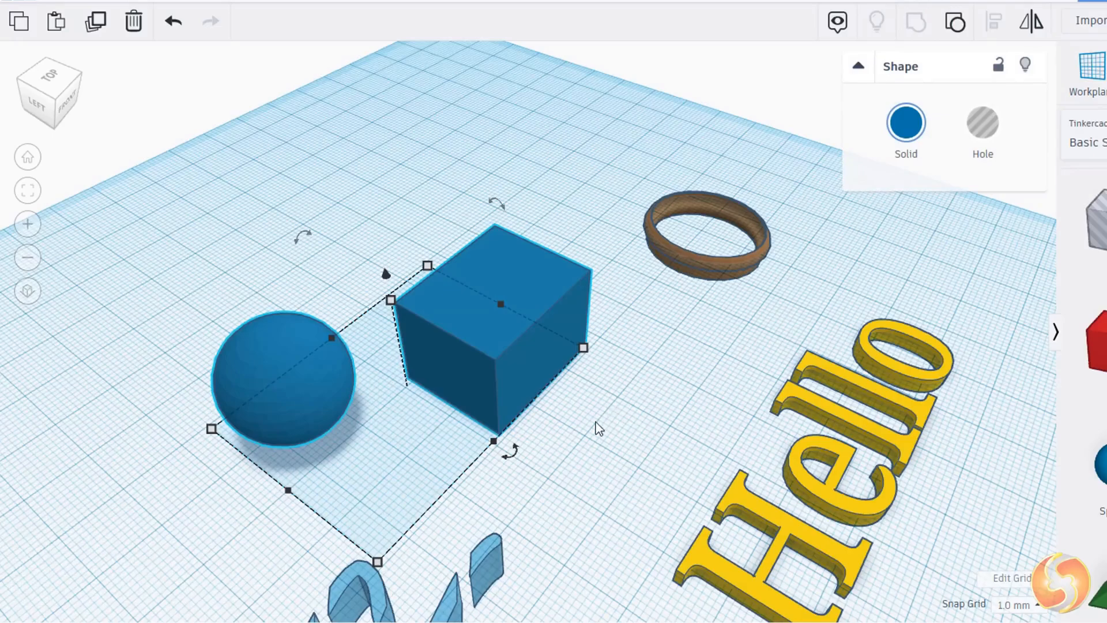
Step: Overlap the sphere with the box and regroup them into one shape
left_click(587, 436)
mouse_move(502, 366)
left_mouse_down()
mouse_move(556, 389)
mouse_move(487, 353)
mouse_move(506, 369)
left_mouse_up()
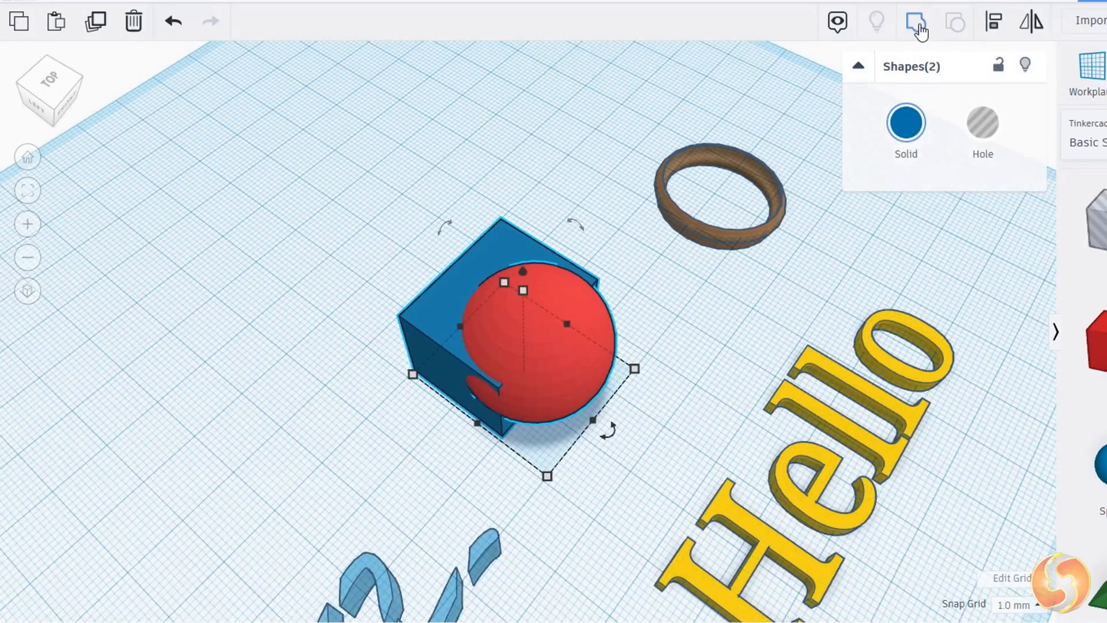
left_click(917, 24)
left_click(692, 336)
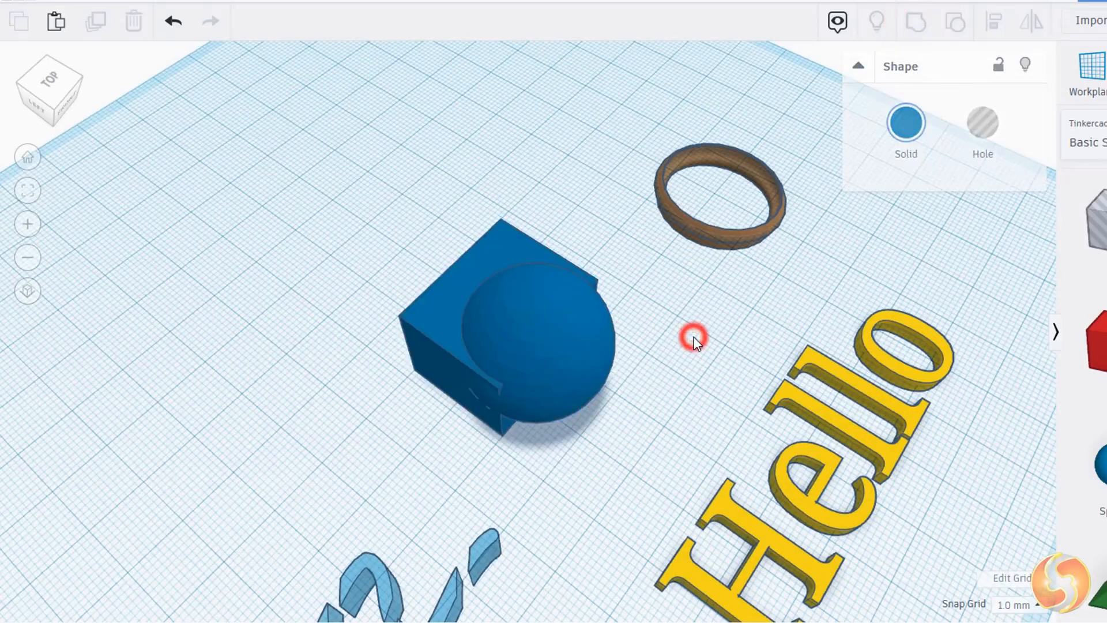
Step: Ungroup the combined sphere-and-box shape
right_click_drag(581, 408, 677, 430)
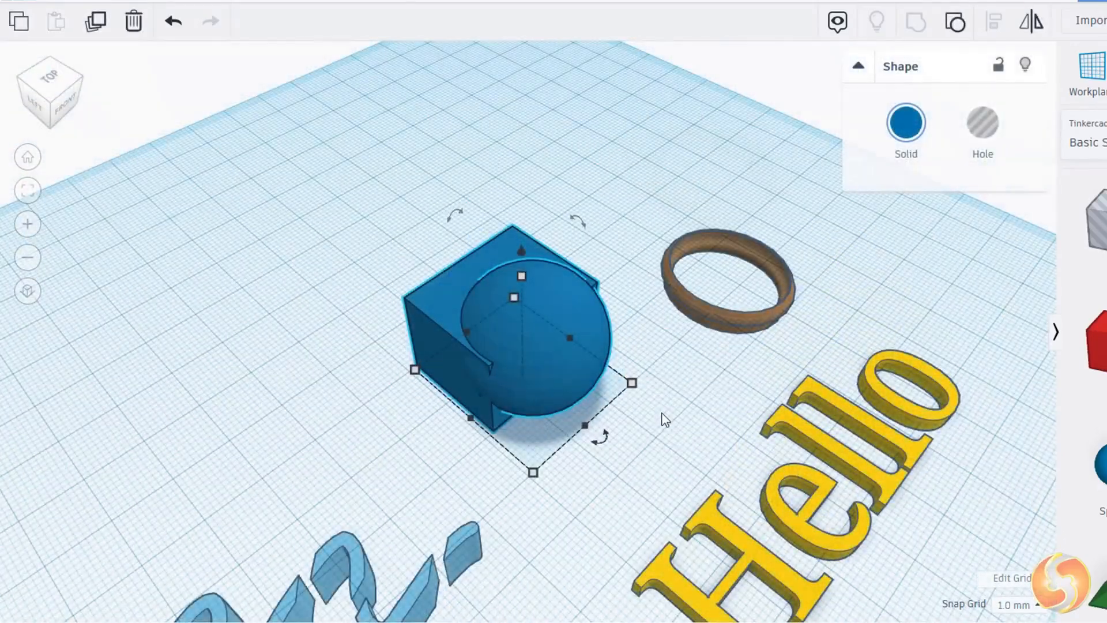
left_click(955, 24)
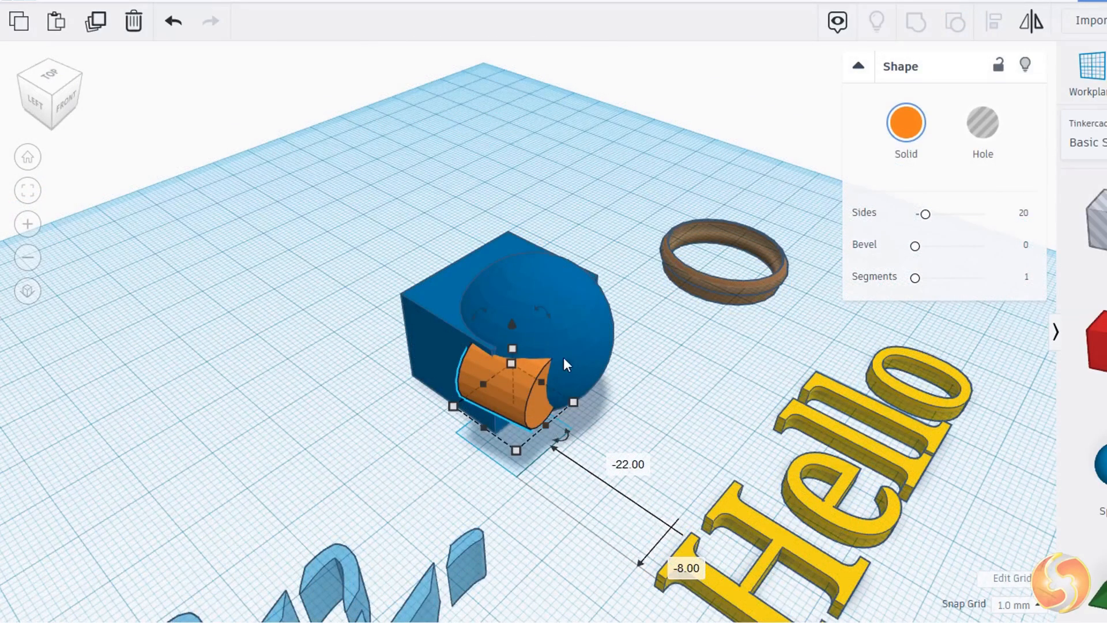
Step: Turn the orange cylinder into a hole and group it with the sphere and box to cut it
left_click(993, 134)
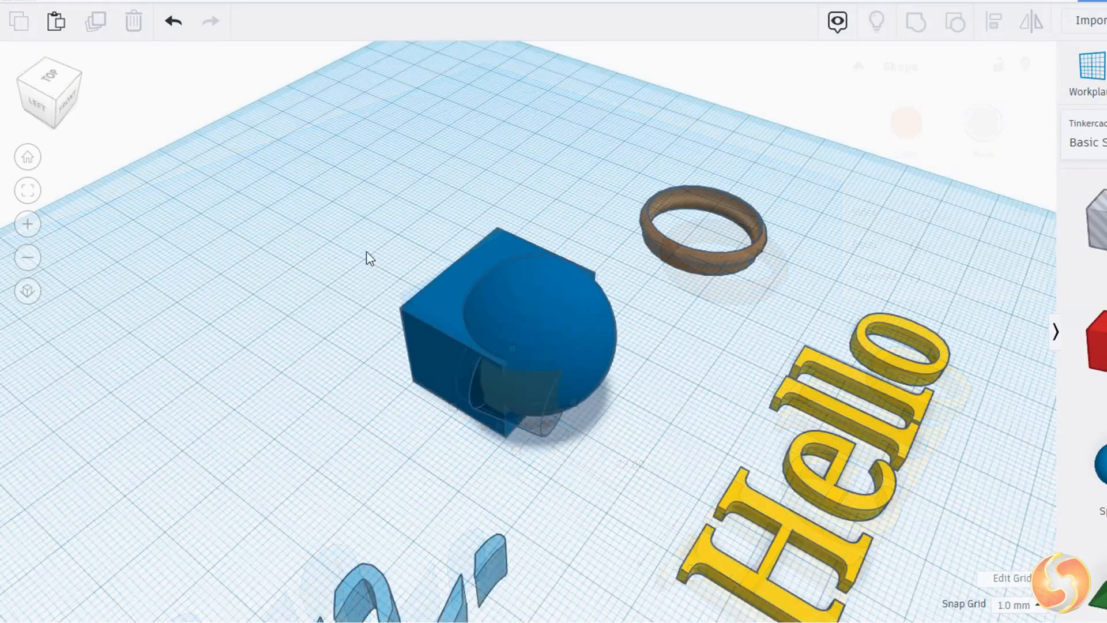
left_click_drag(299, 196, 599, 503)
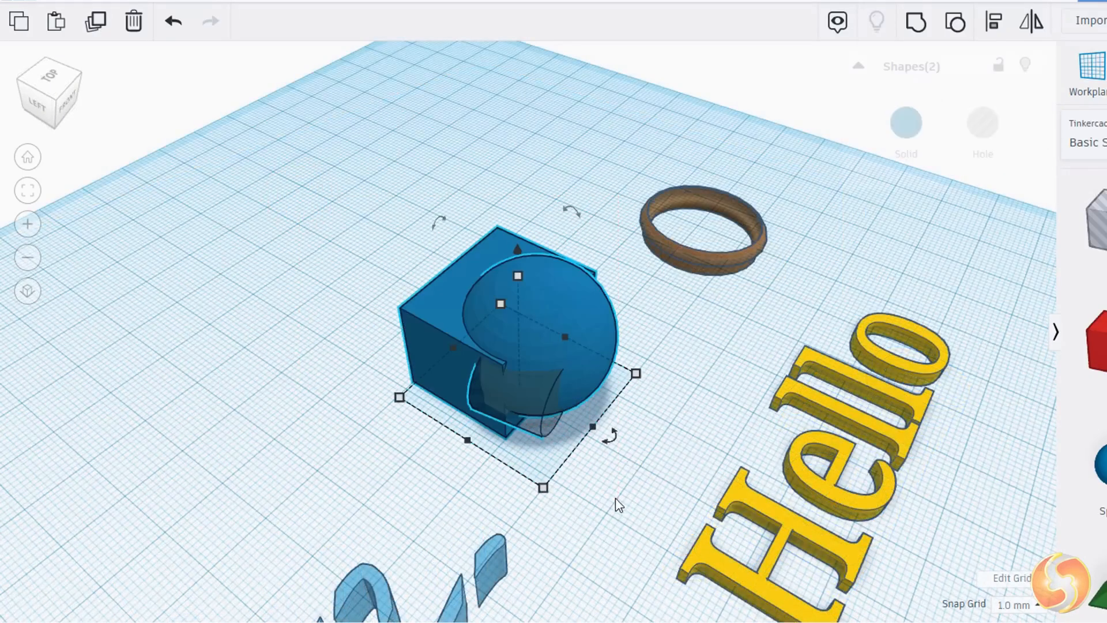
left_click(925, 25)
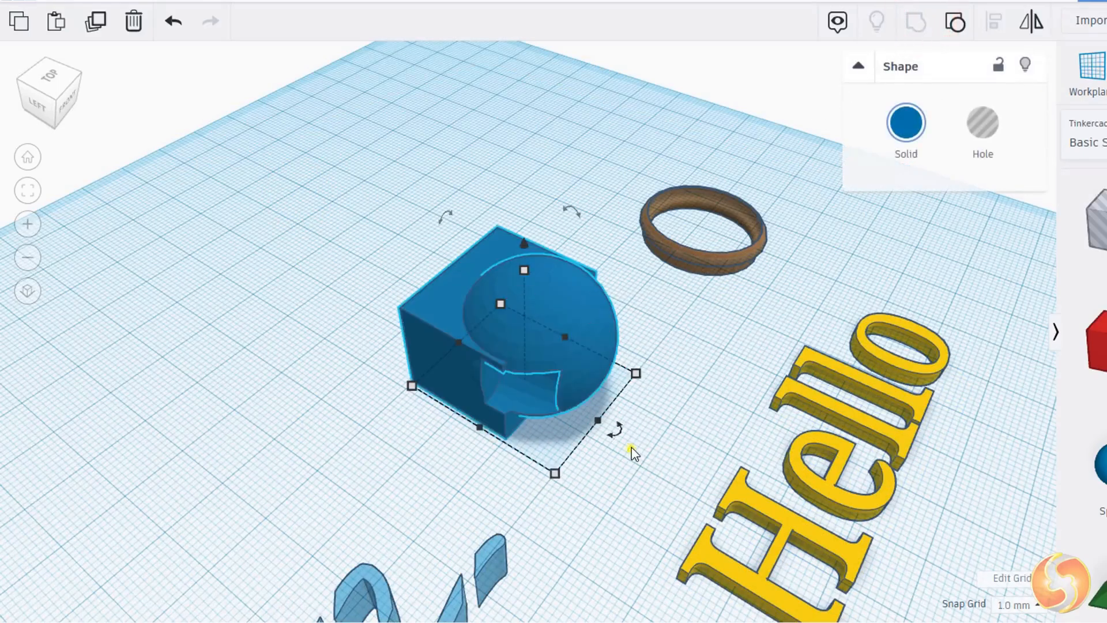
Step: Ungroup the cut shape to separate its parts again
right_click_drag(633, 452, 759, 387)
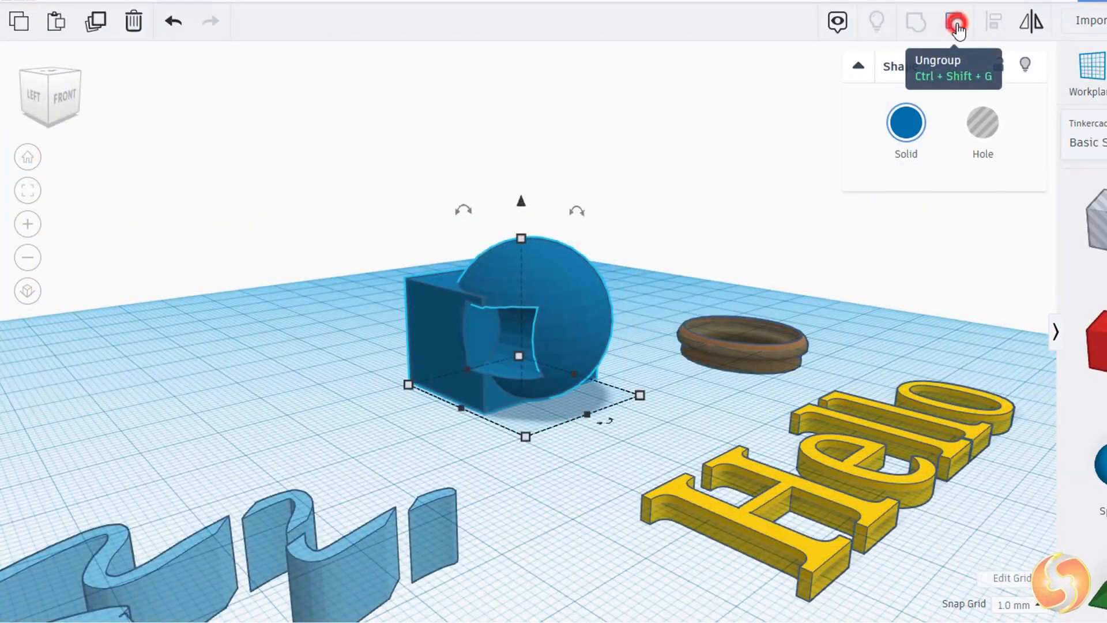
left_click(956, 24)
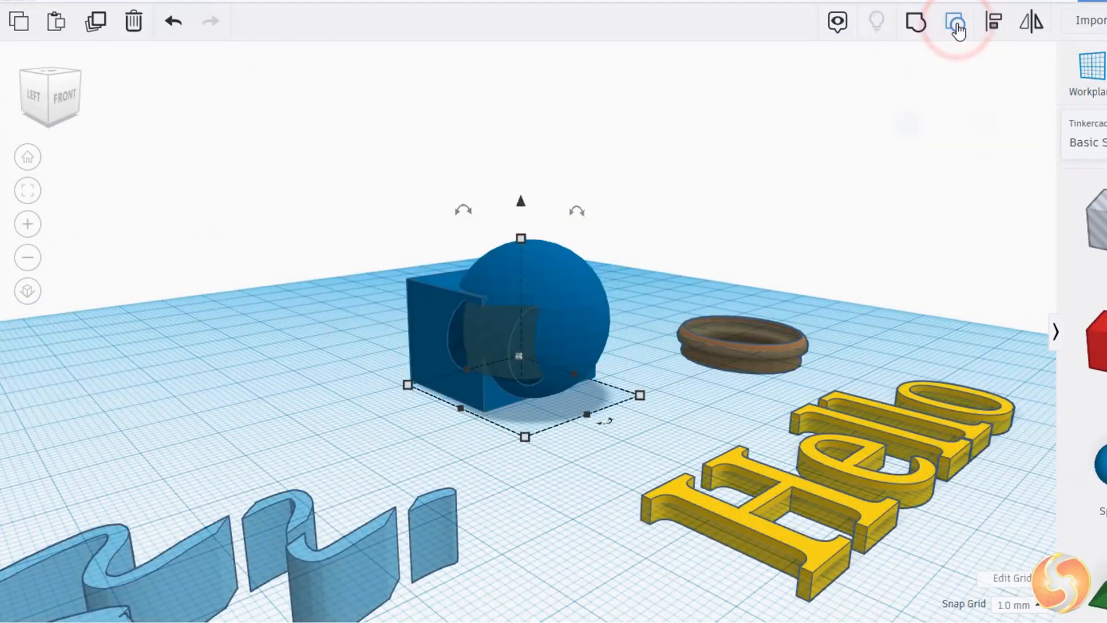
left_click(623, 372)
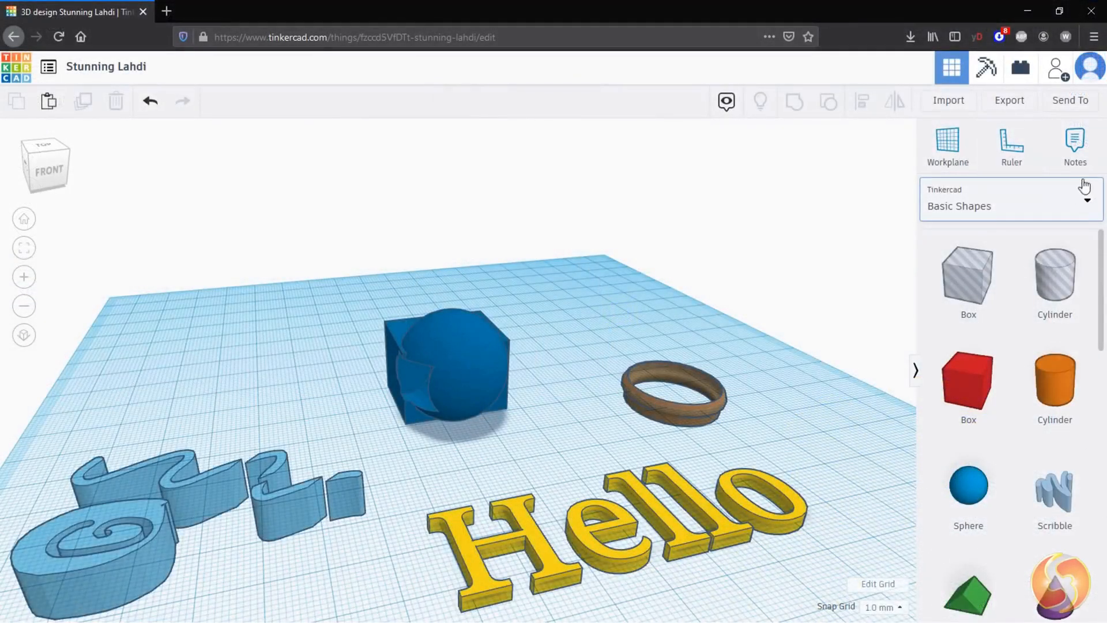
Step: Add a note on the Hello text reading "This is text"
left_click(1074, 151)
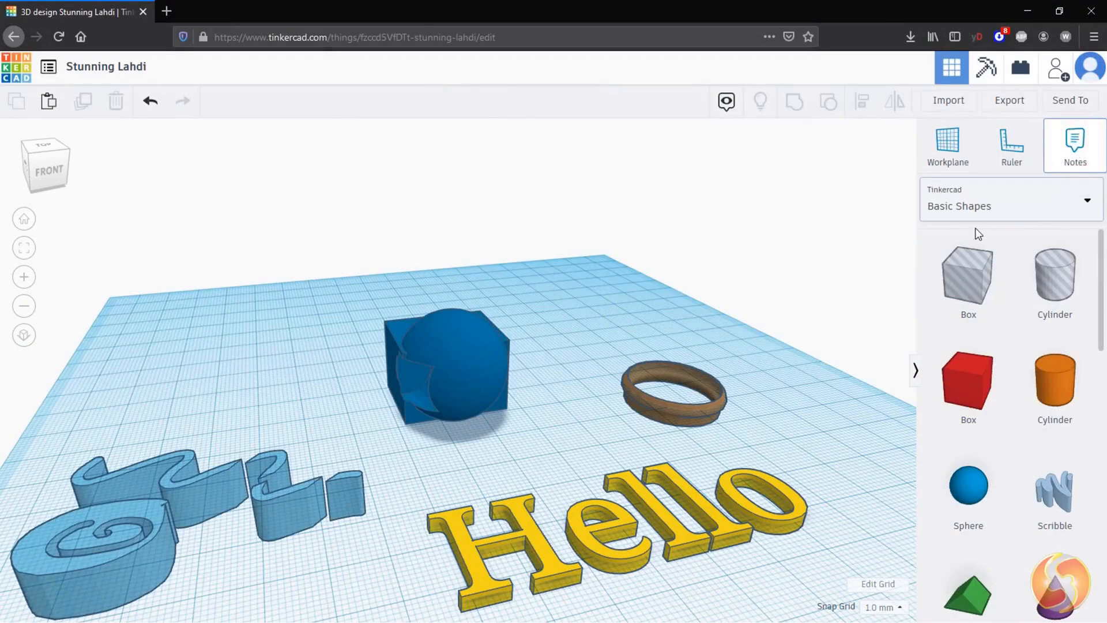
left_click(541, 544)
type("This is text")
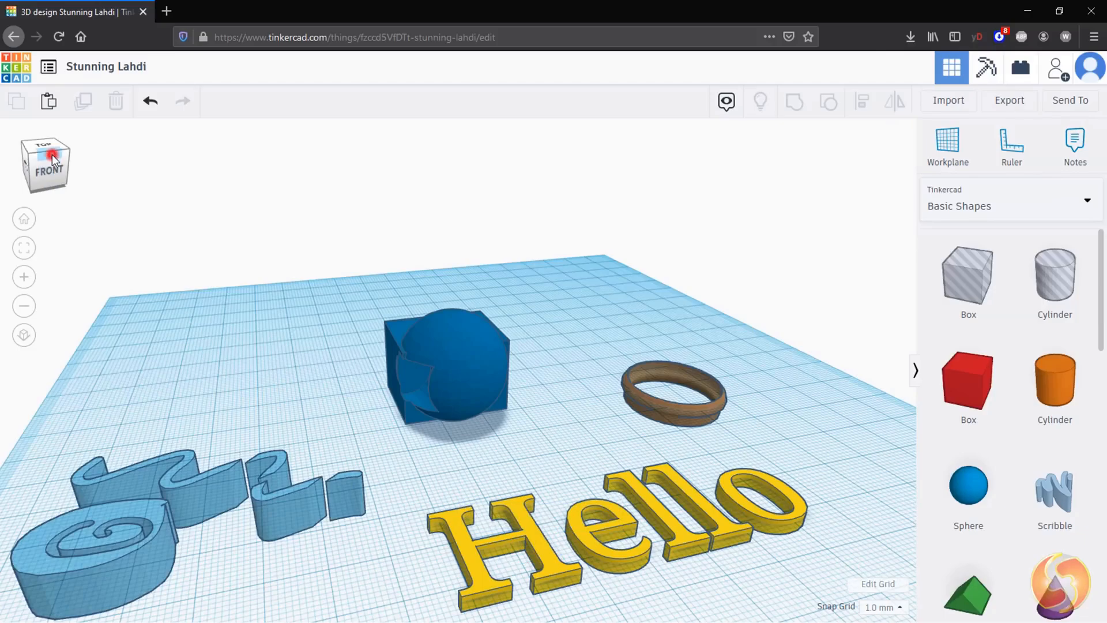
Step: View the design from the front and left sides with the view cube, then return to the home view
left_click(52, 154)
left_click(49, 178)
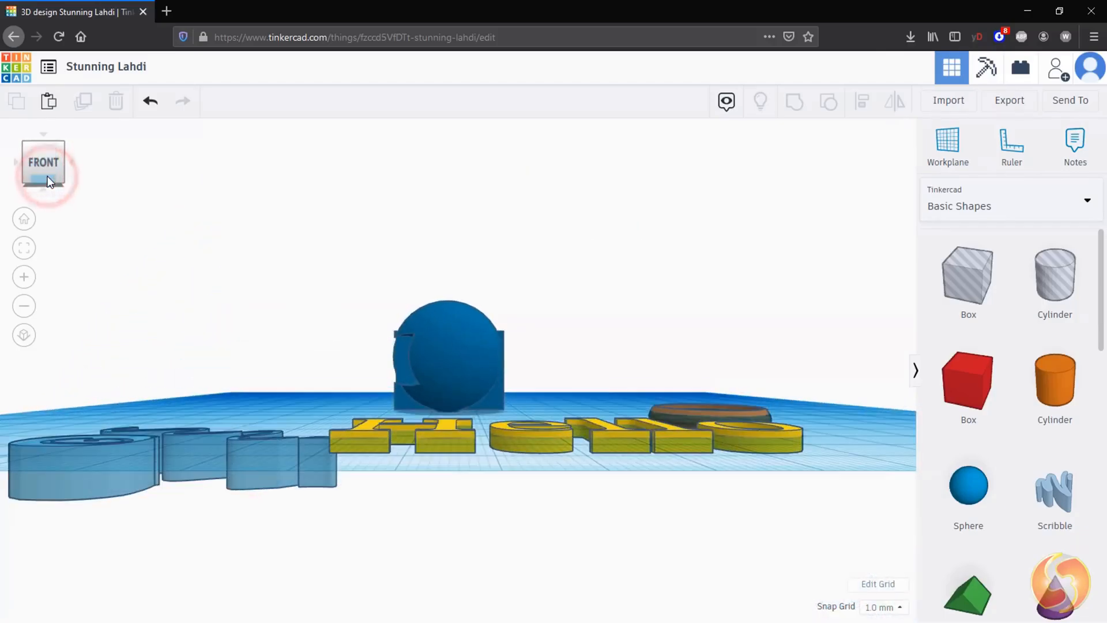
left_click(15, 161)
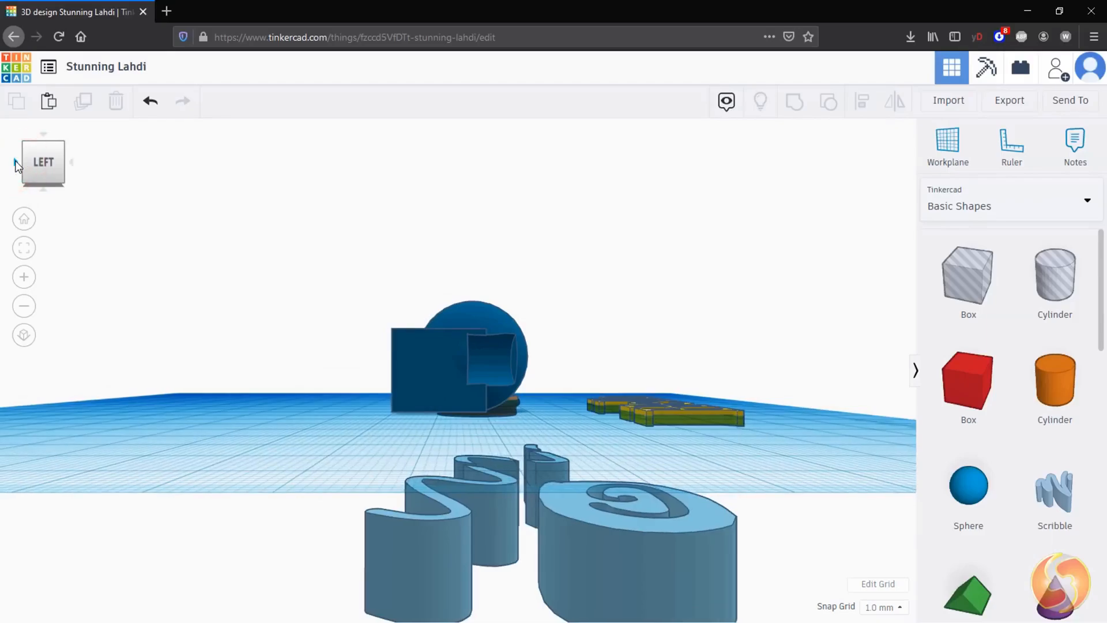
left_click(44, 136)
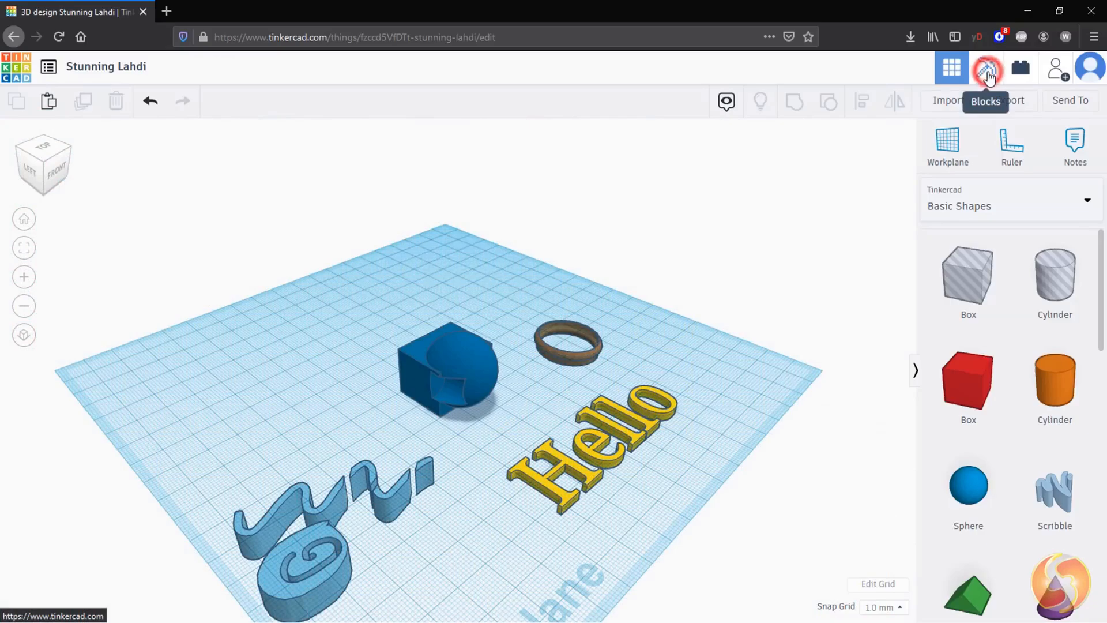
Step: Preview the design in Blocks and Bricks modes, then return to the 3D design editor
left_click(987, 72)
left_click(182, 104)
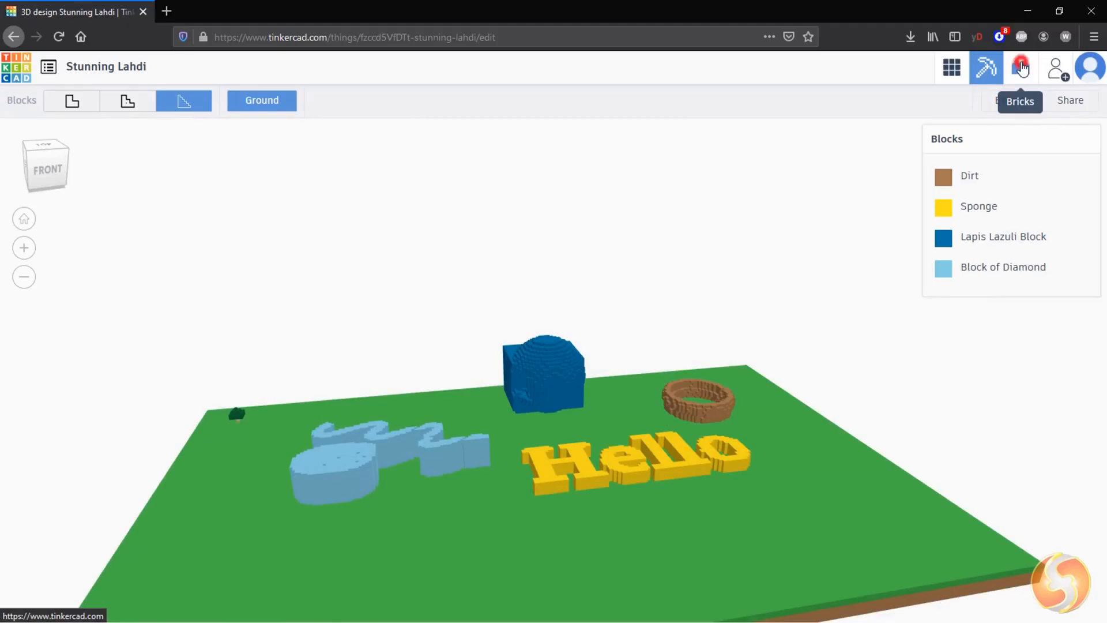
left_click(1022, 68)
left_click(127, 104)
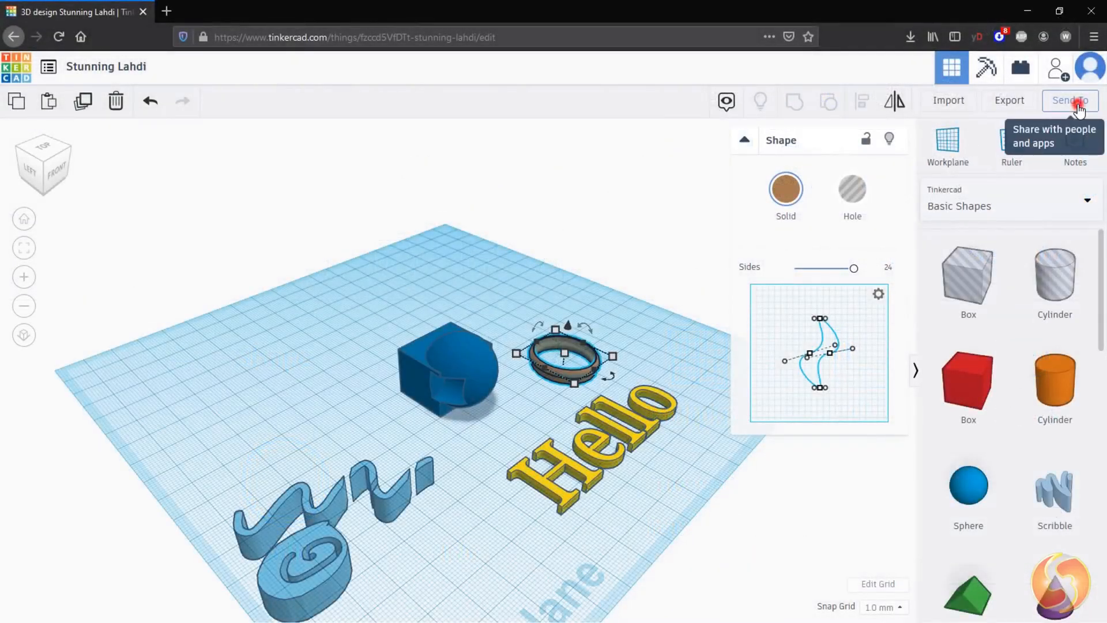
Step: Open the Stunning Lahdi design page from the dashboard and examine its download options for 3D printing and laser cutting
left_click(1077, 108)
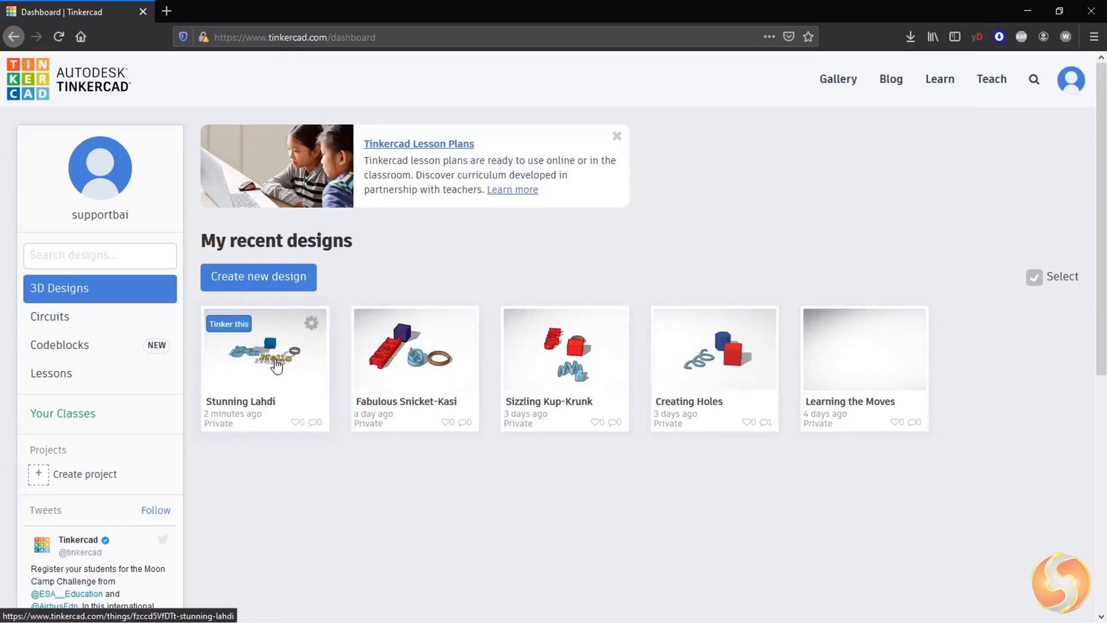
left_click(264, 374)
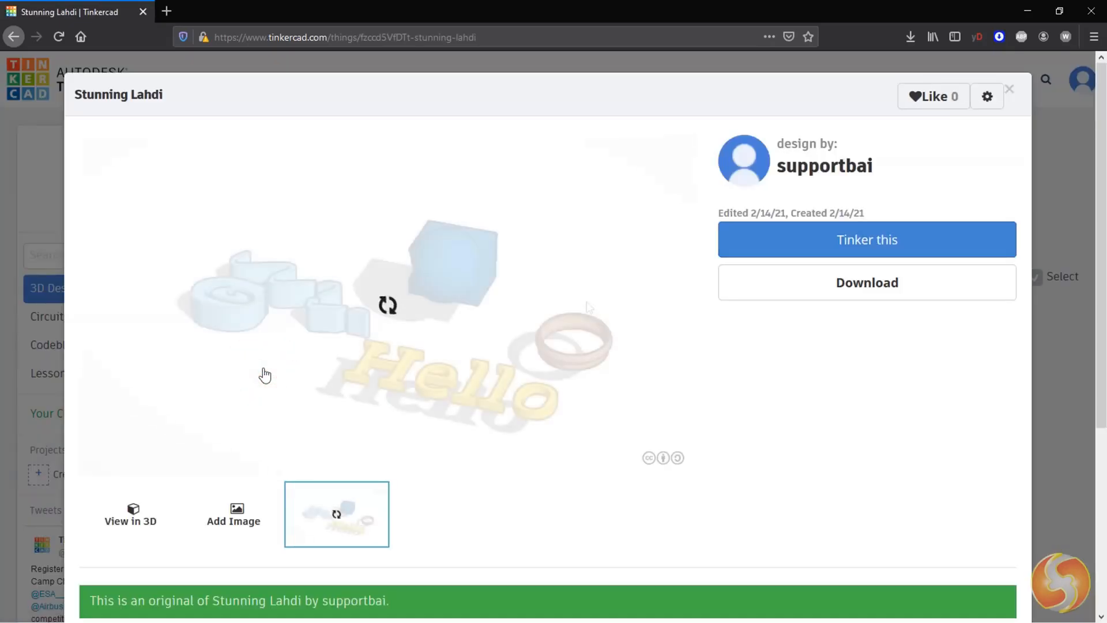
left_click(894, 288)
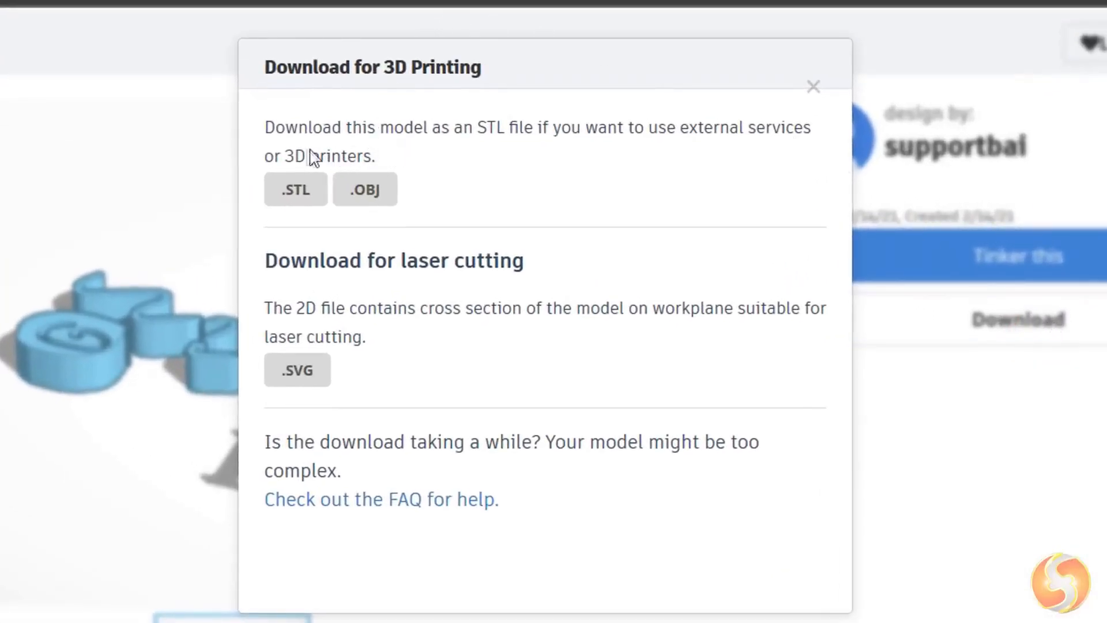
left_click_drag(285, 156, 373, 157)
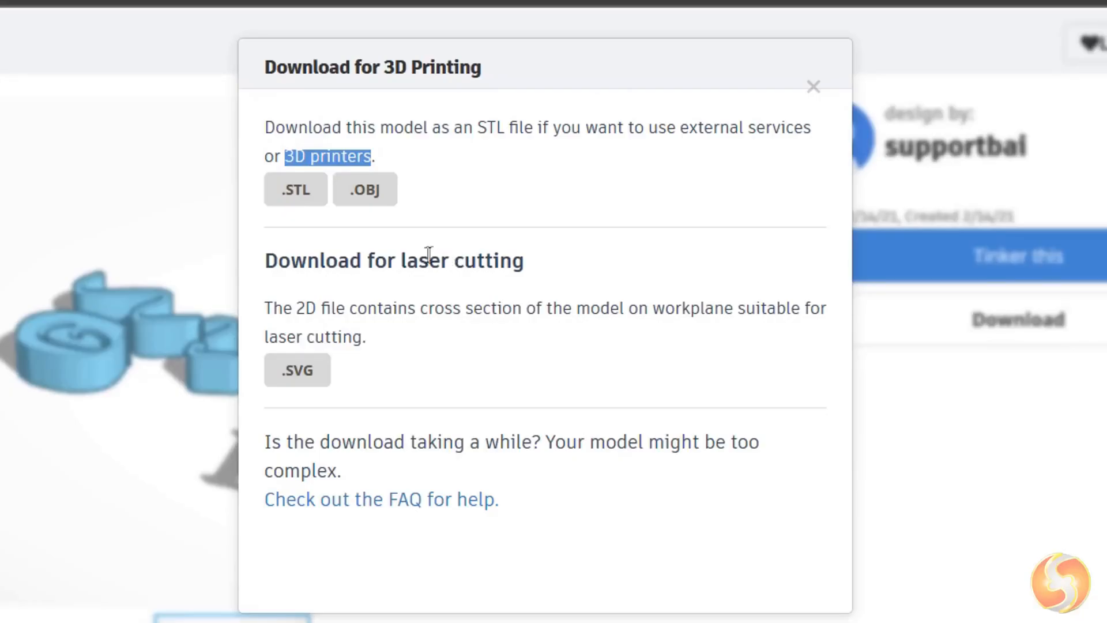
left_click_drag(405, 262, 519, 268)
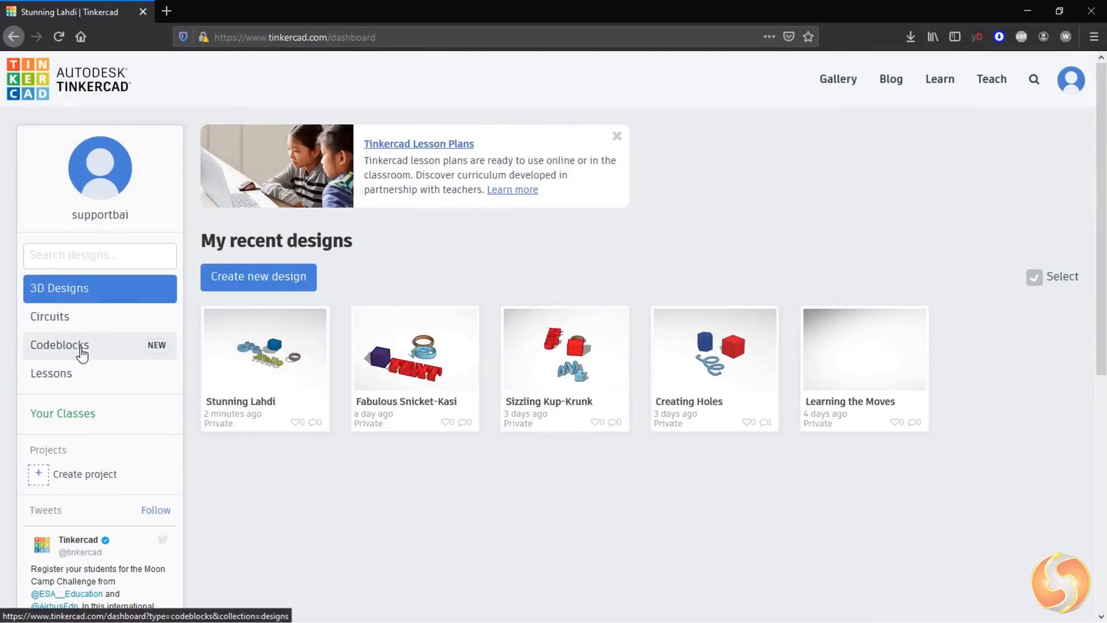
Step: Open the copy of Rocket to Mars Codeblocks design for tinkering
left_click(81, 349)
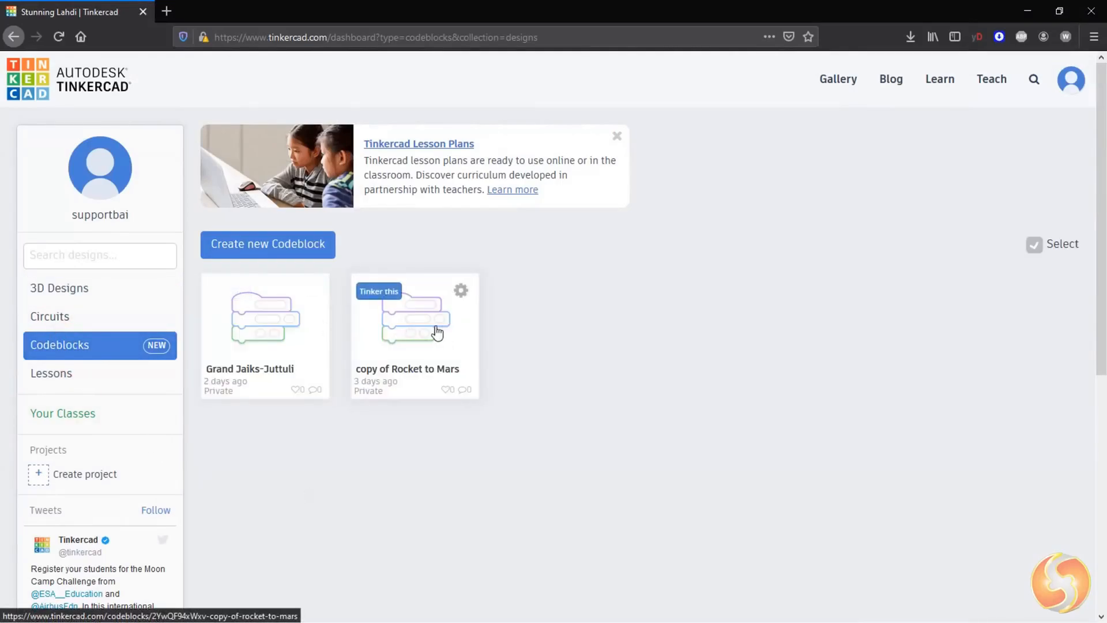
left_click(437, 328)
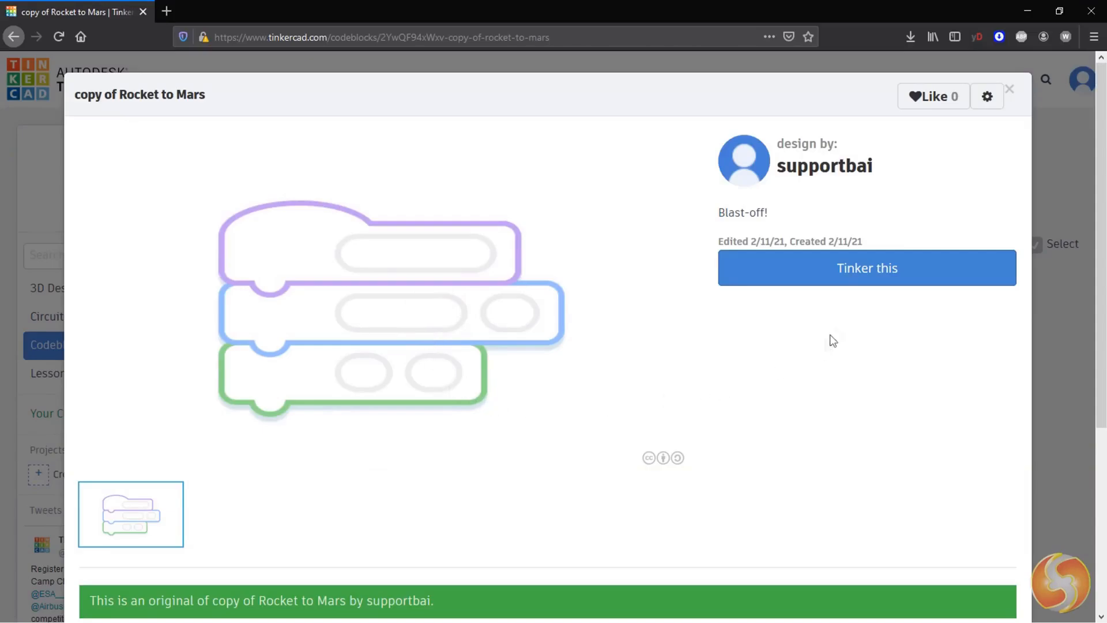
left_click(895, 266)
Step: Drag shape blocks into the code workspace and run the Rocket to Mars program
left_click_drag(63, 157, 374, 182)
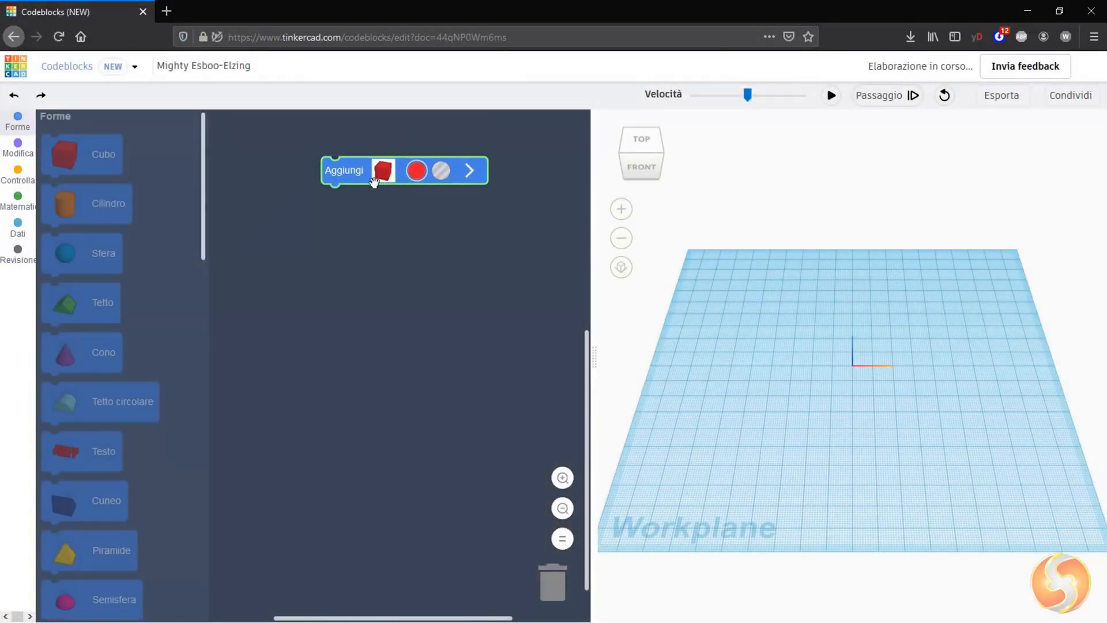
left_click_drag(72, 227, 391, 228)
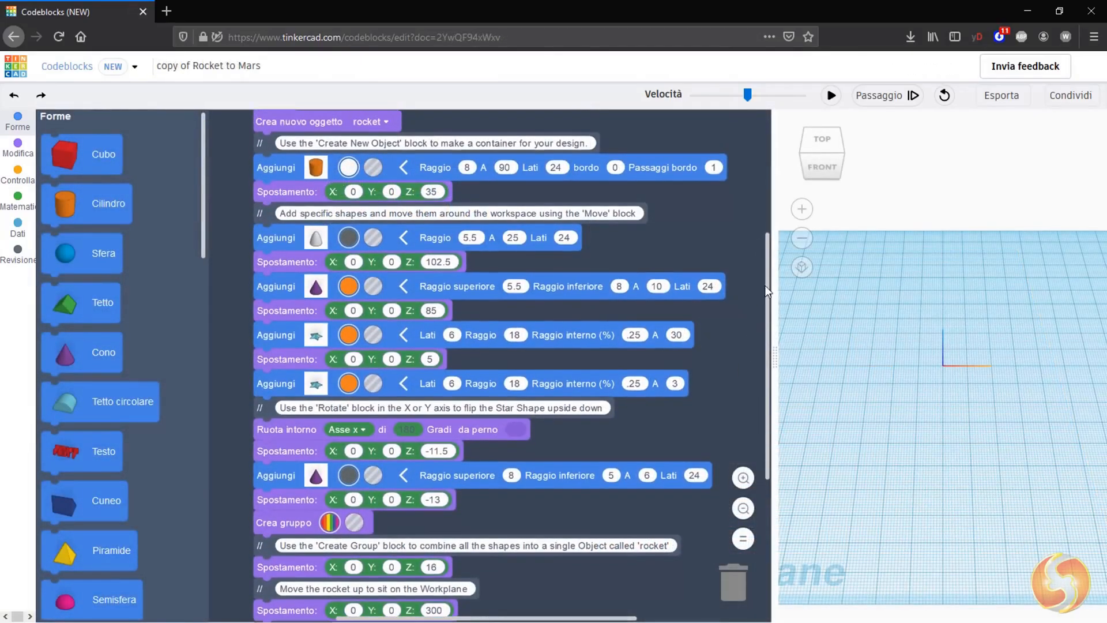
left_click_drag(766, 266, 762, 220)
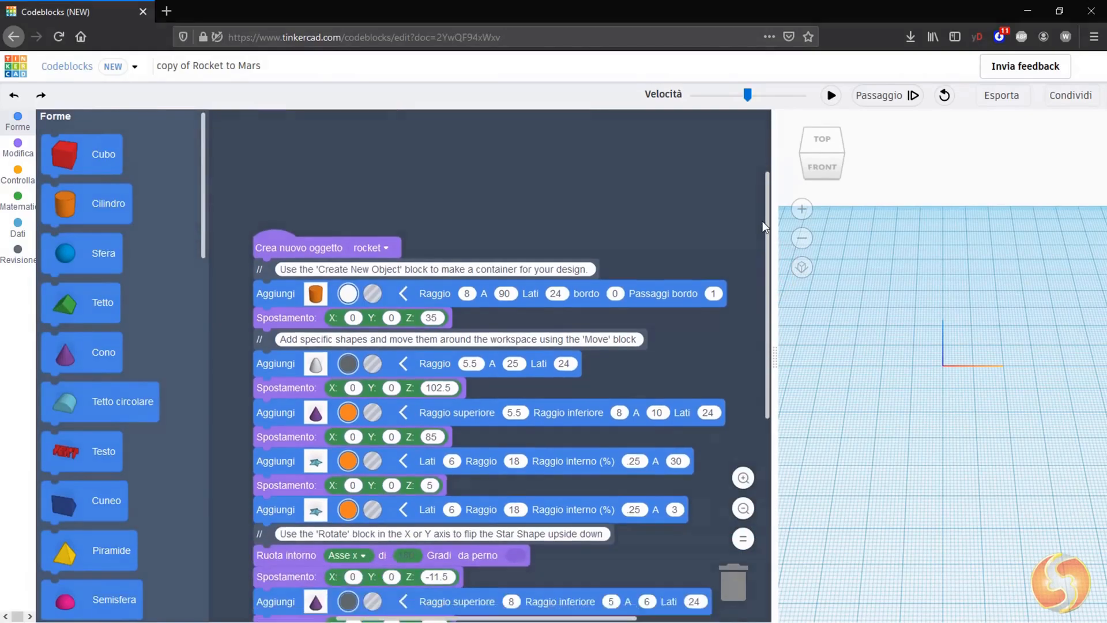
left_click(831, 95)
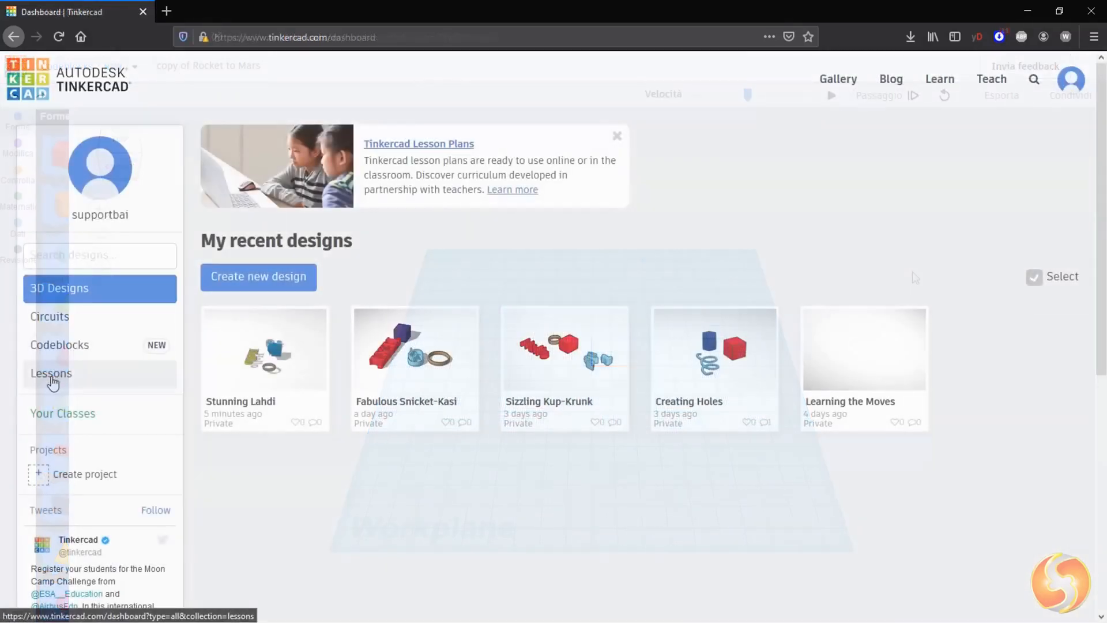
Step: Browse the completed Lessons and the Starters on the Learn page
left_click(58, 376)
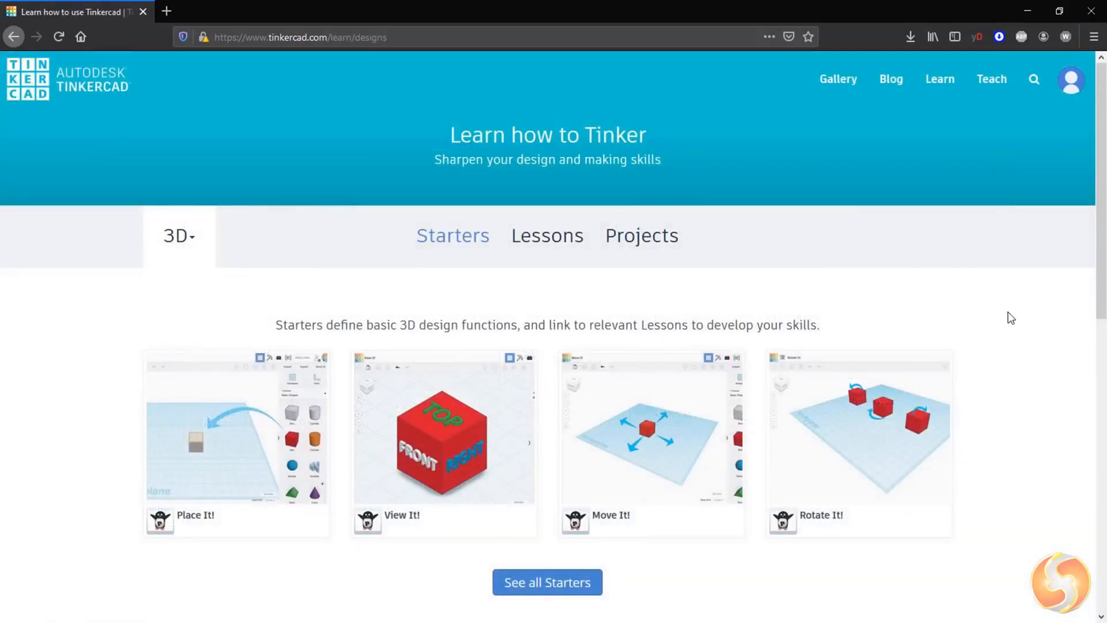
scroll(1008, 316, "down", 3)
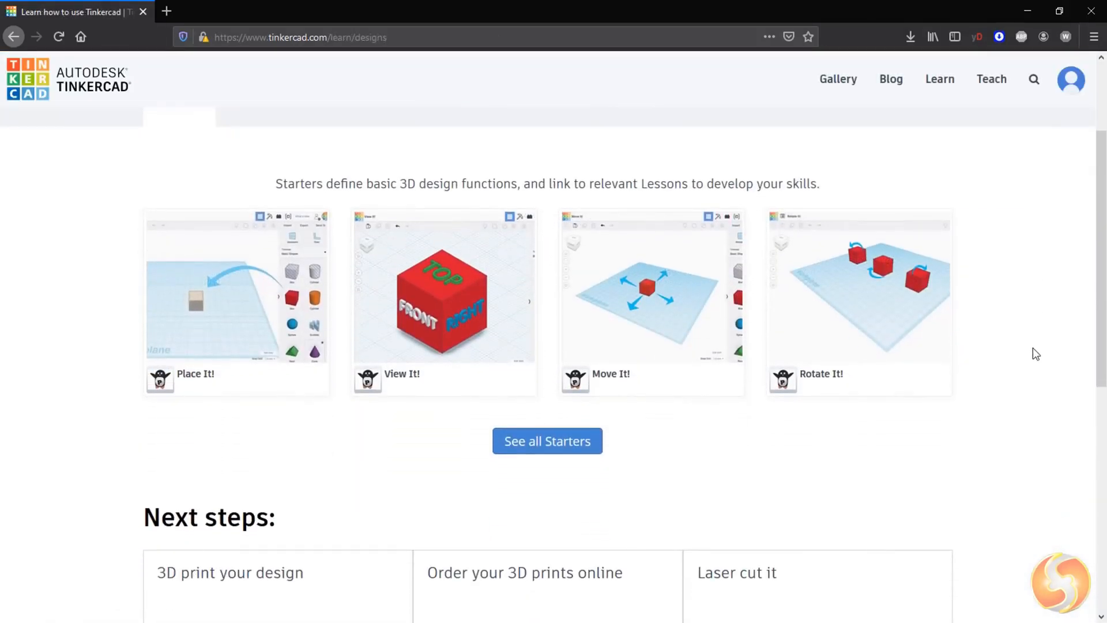
scroll(1037, 353, "down", 5)
scroll(1036, 353, "up", 6)
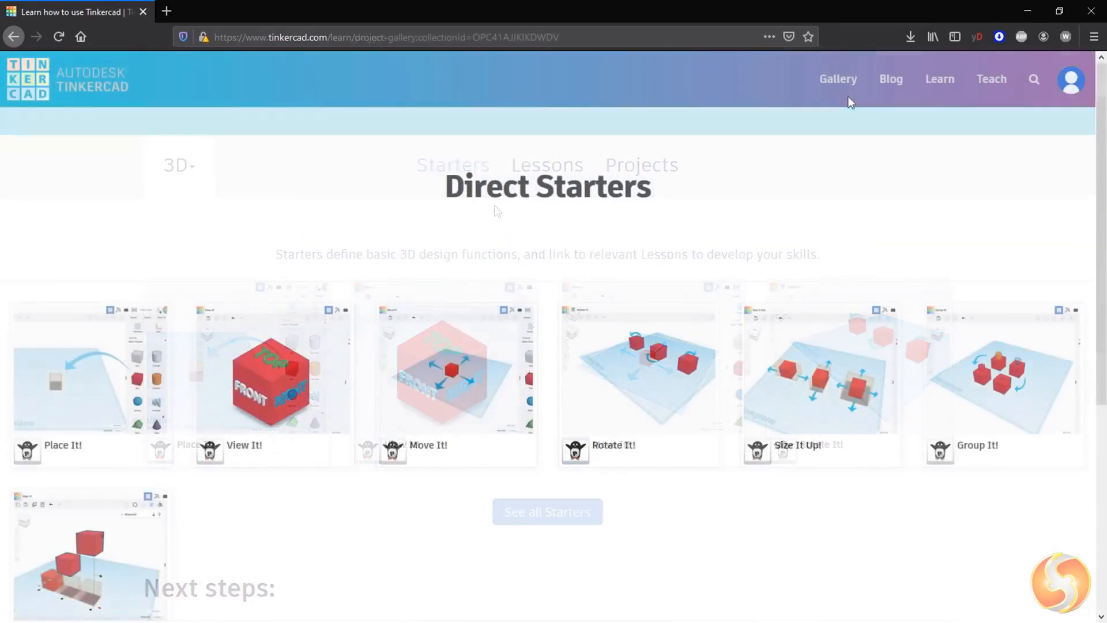
Step: Start the Move Circuit Assembly lesson and advance to its second step on finding circuit assemblies
left_click(838, 79)
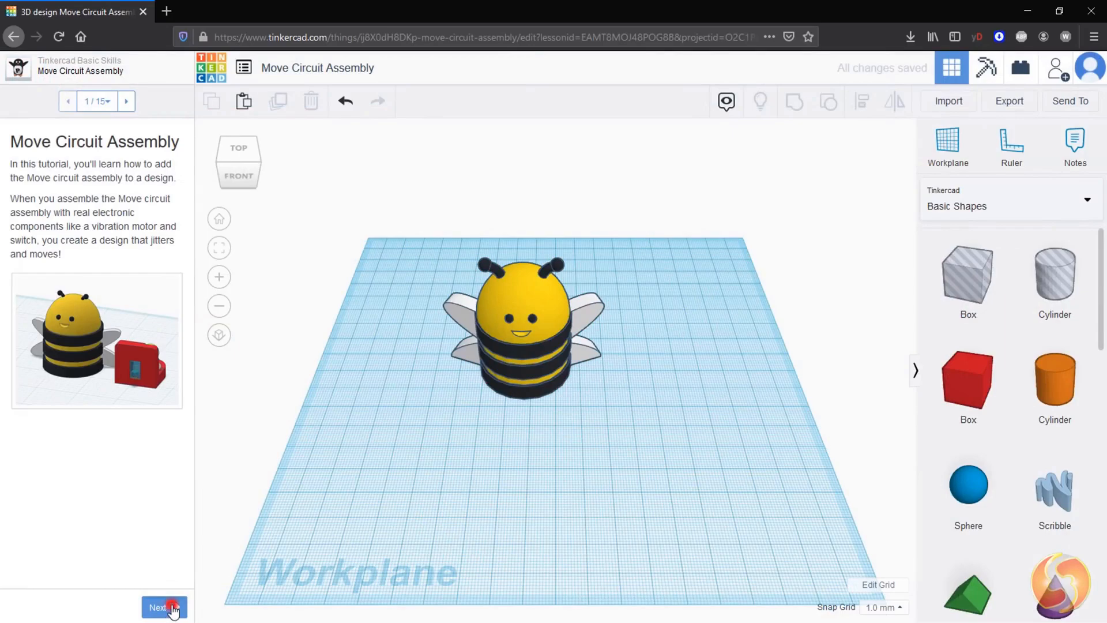
left_click(172, 608)
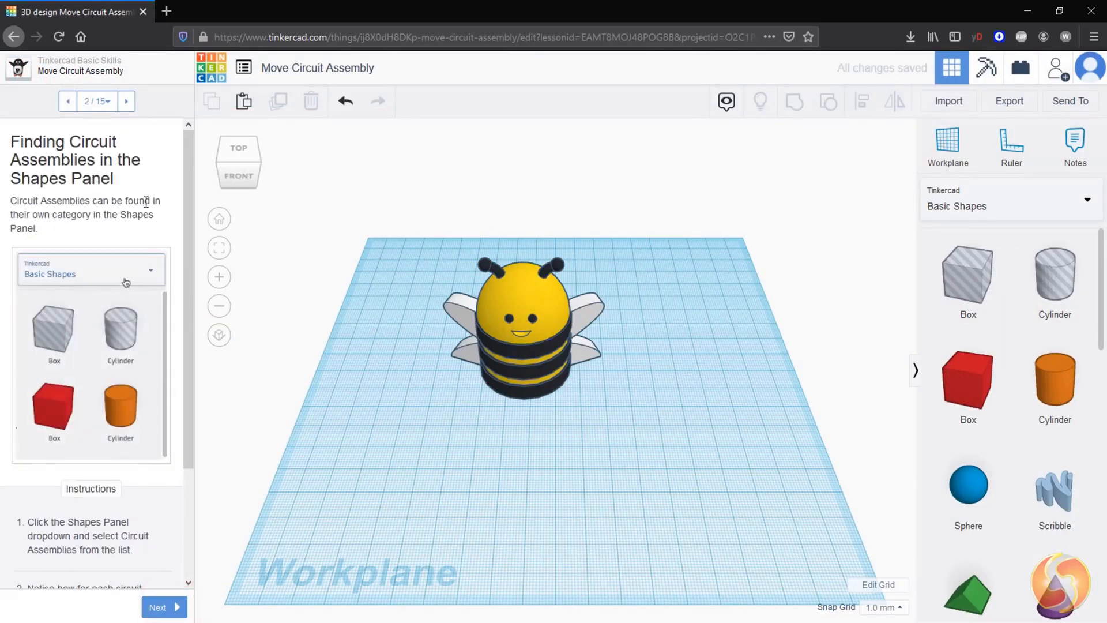
scroll(164, 366, "down", 2)
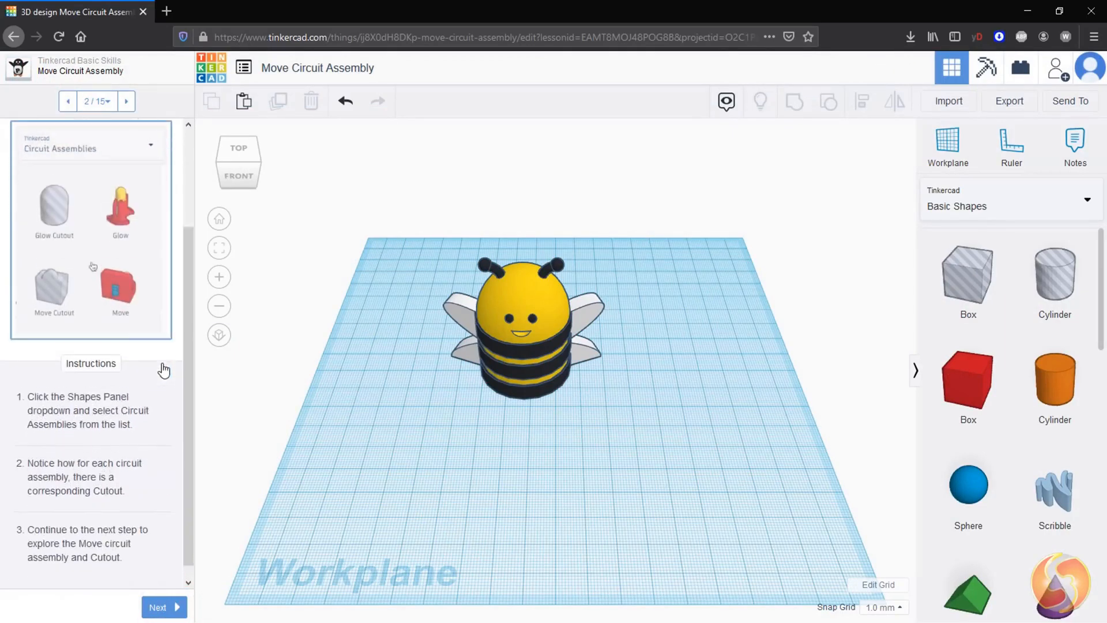